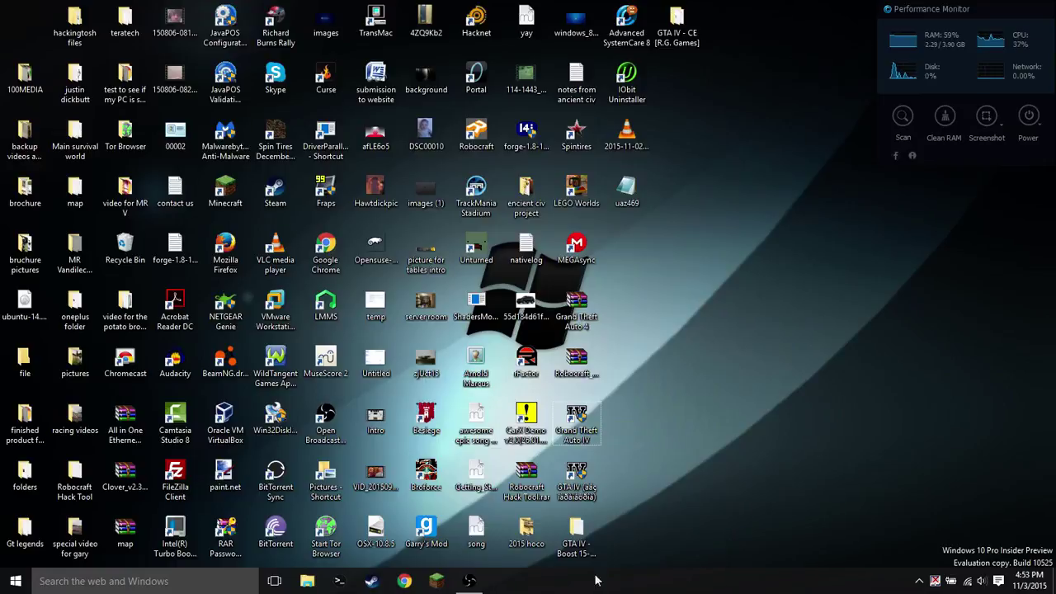
mouse_move(463, 588)
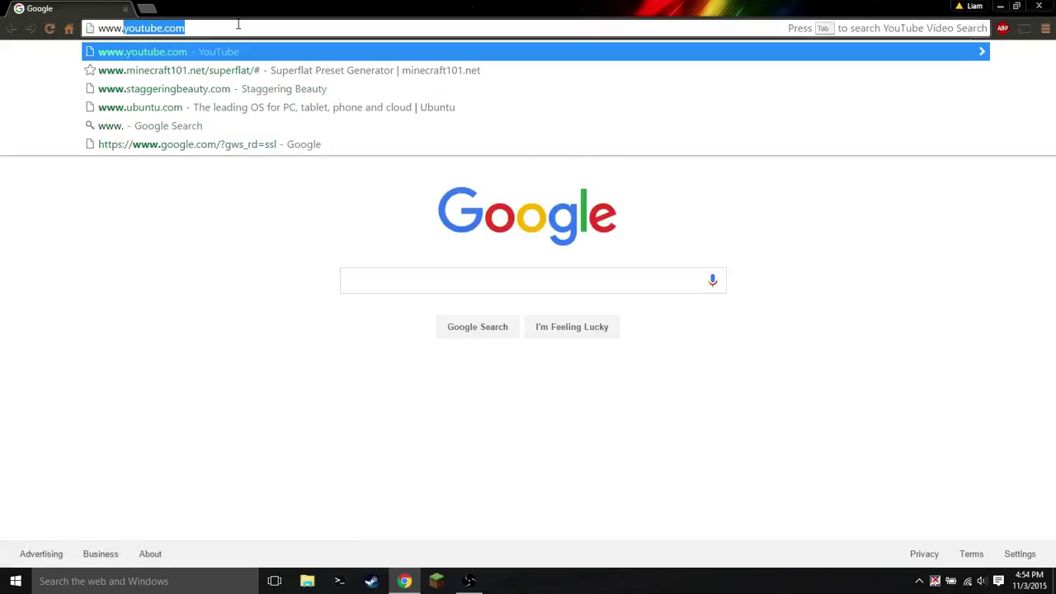
type(".com")
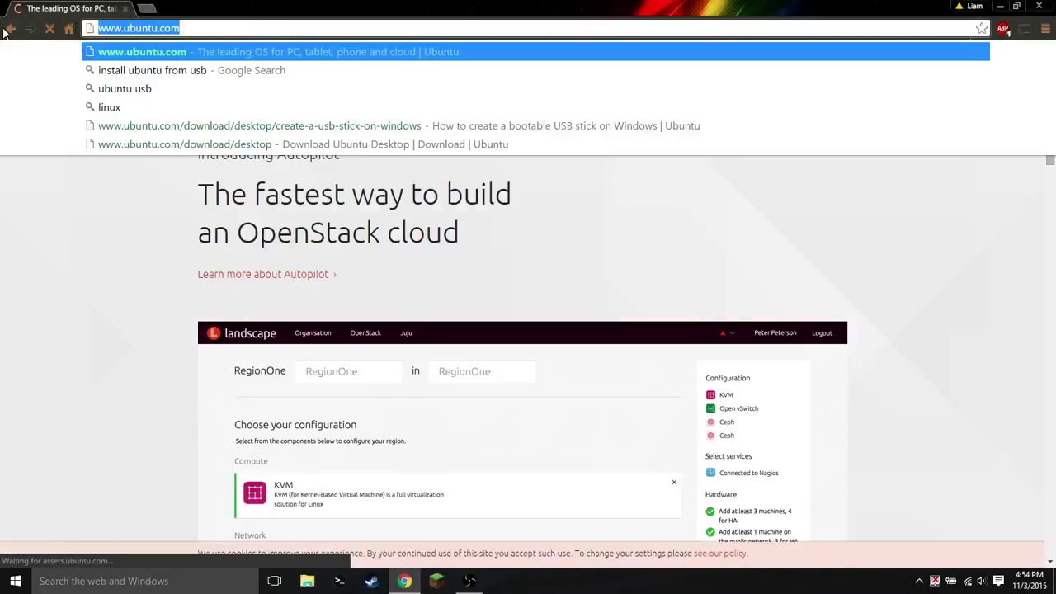
left_click(9, 177)
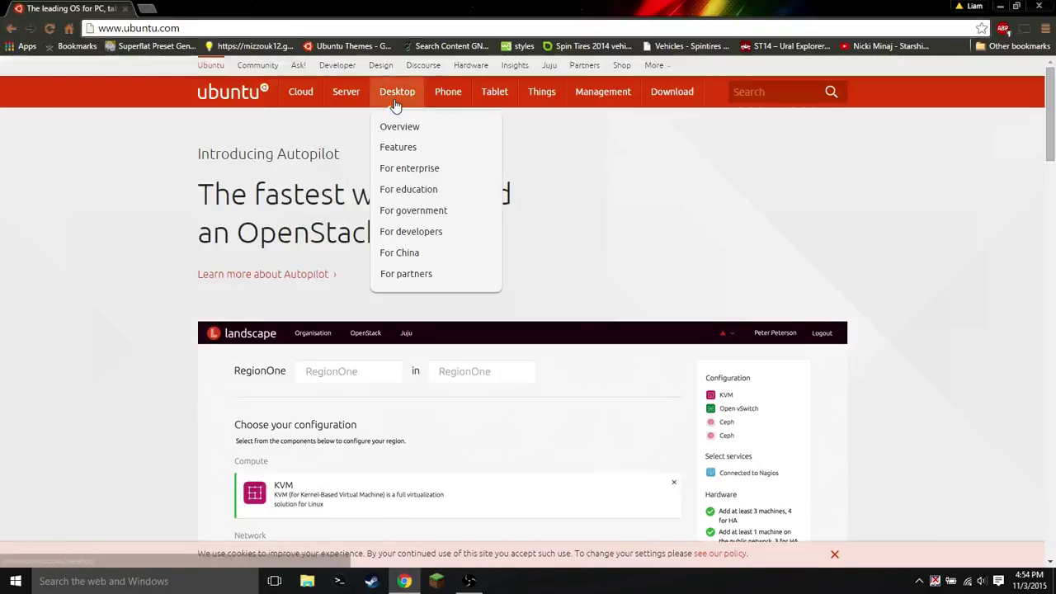
mouse_move(498, 96)
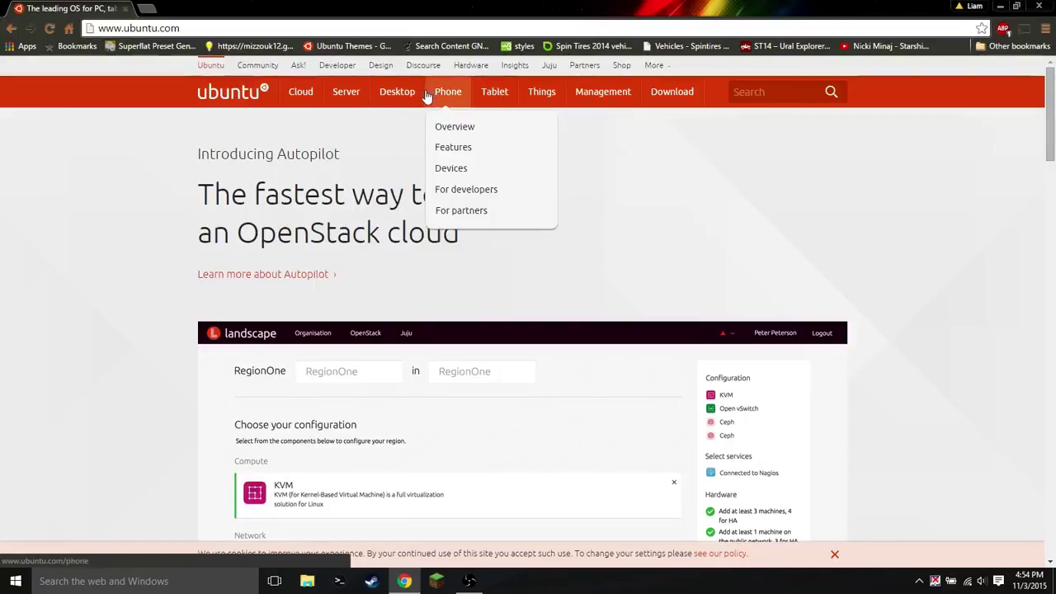
mouse_move(467, 83)
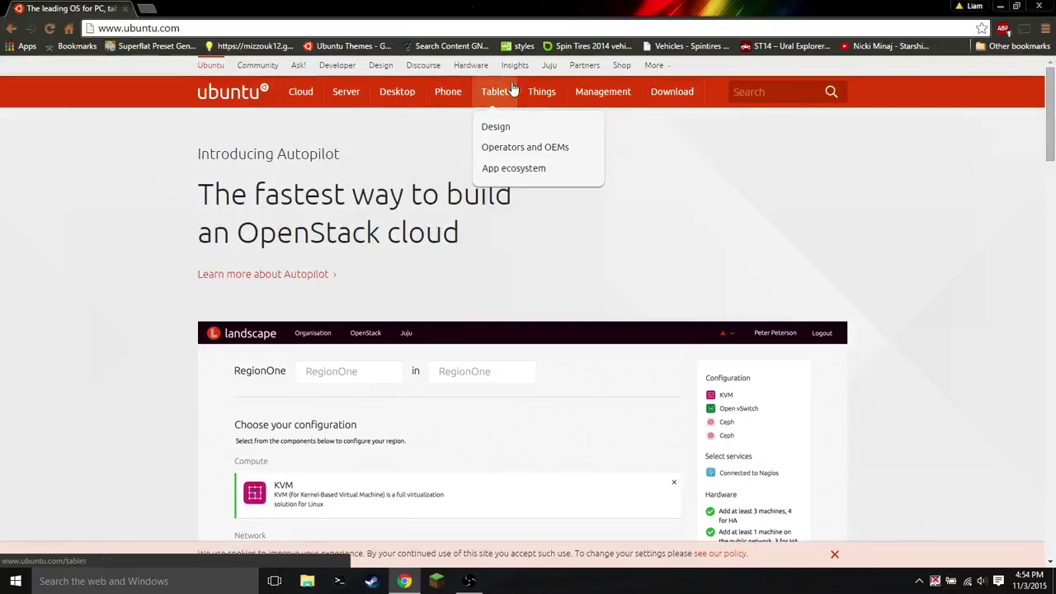
left_click(673, 92)
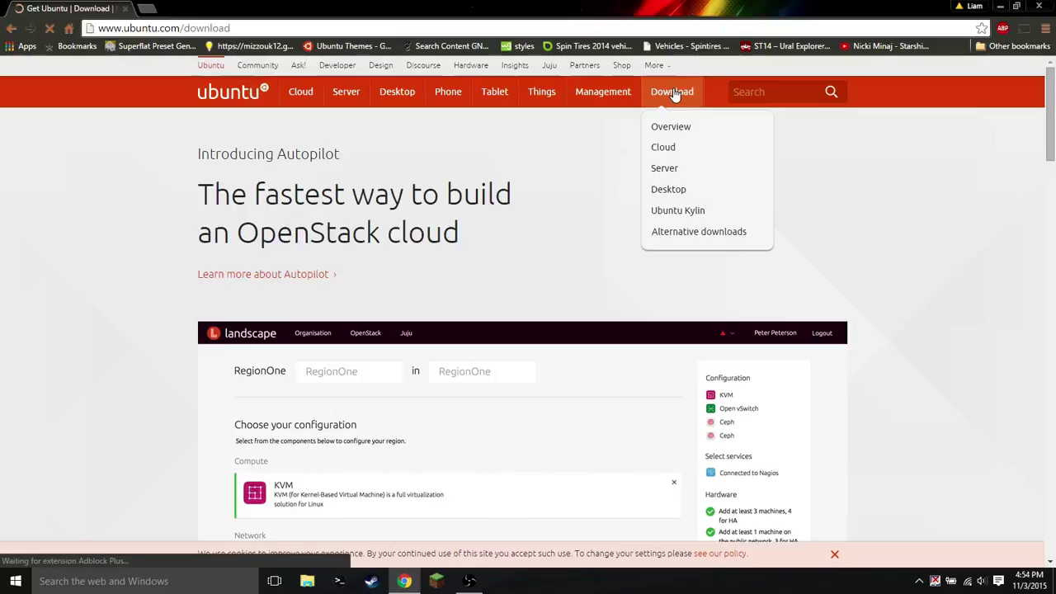
Open the Download Ubuntu Desktop page from the Ubuntu Desktop link
scroll(427, 299, "down", 1)
scroll(427, 299, "up", 1)
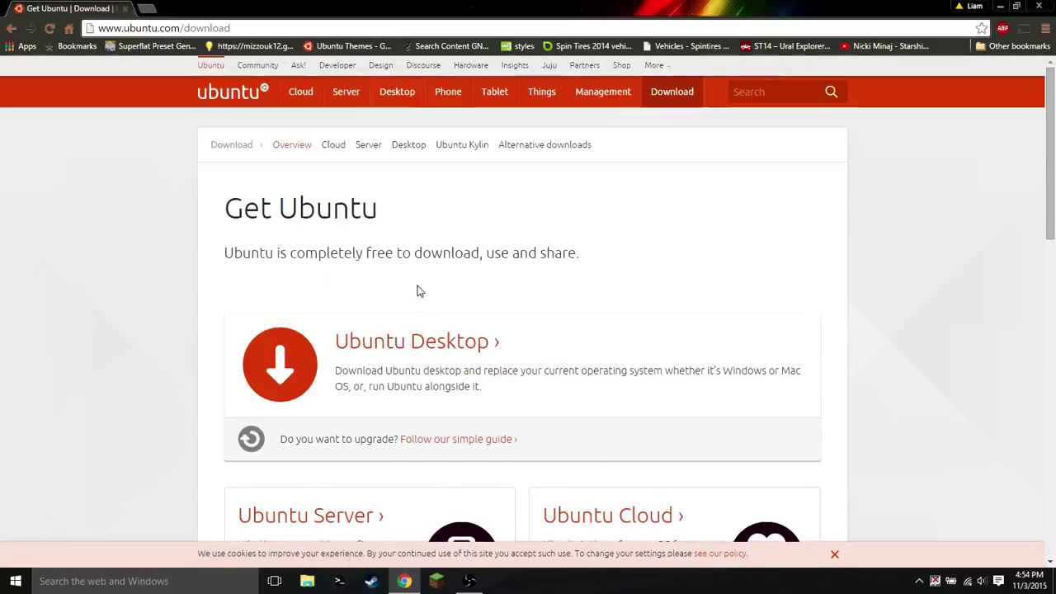
left_click(413, 340)
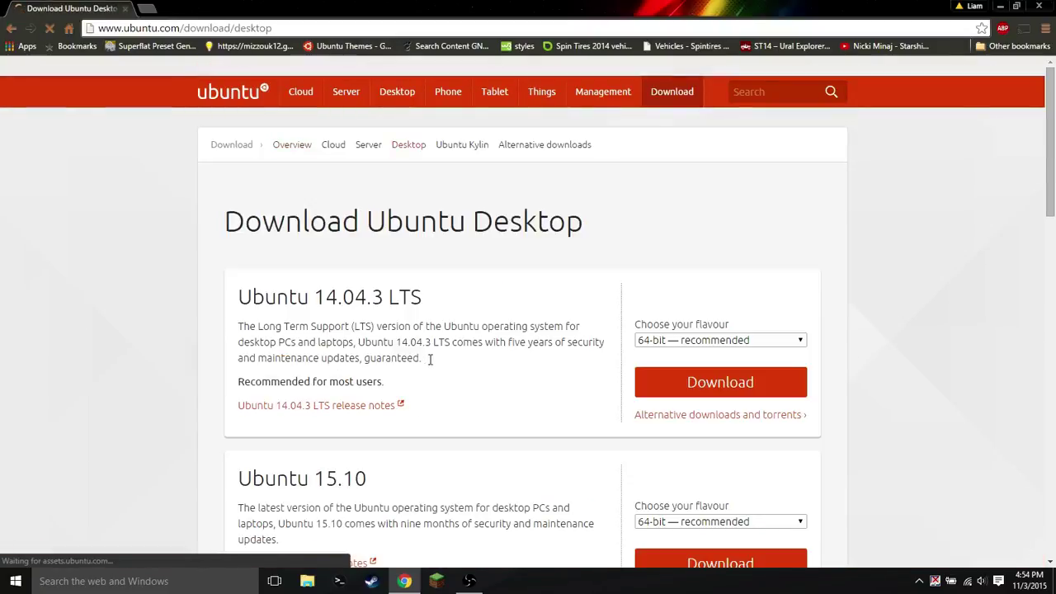
scroll(438, 360, "down", 1)
scroll(313, 196, "up", 1)
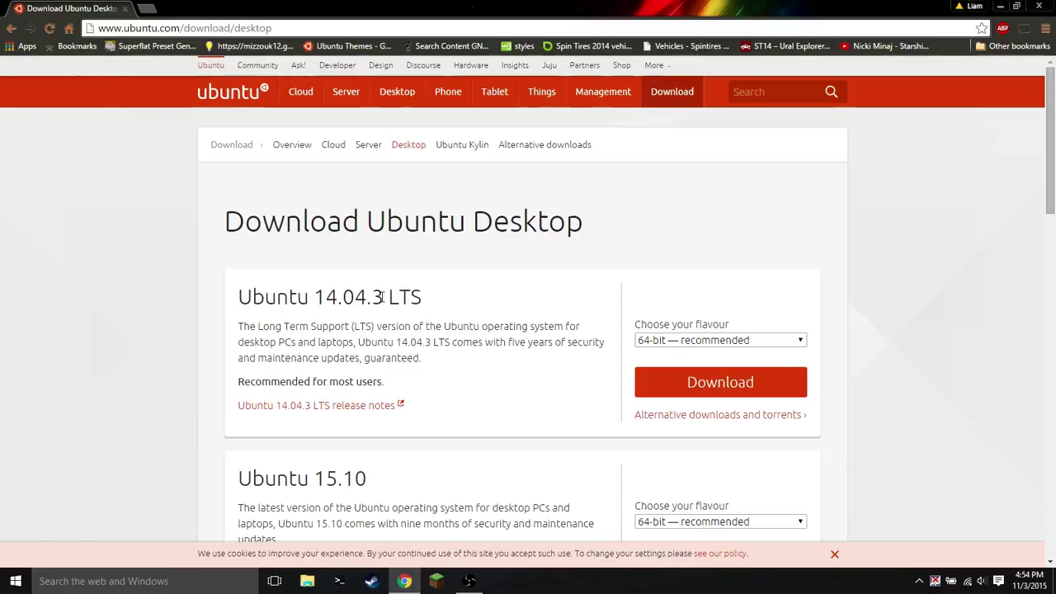
Highlight the page heading and the Ubuntu 14.04.3 LTS heading and description
left_click_drag(377, 217, 588, 221)
left_click(596, 223)
scroll(440, 320, "down", 2)
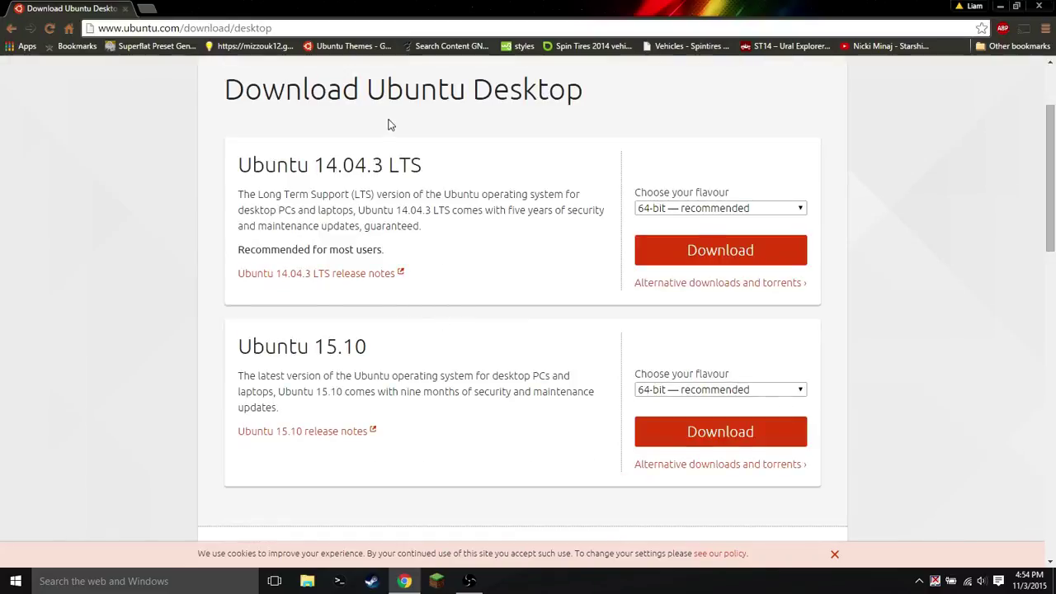
left_click_drag(438, 175, 216, 170)
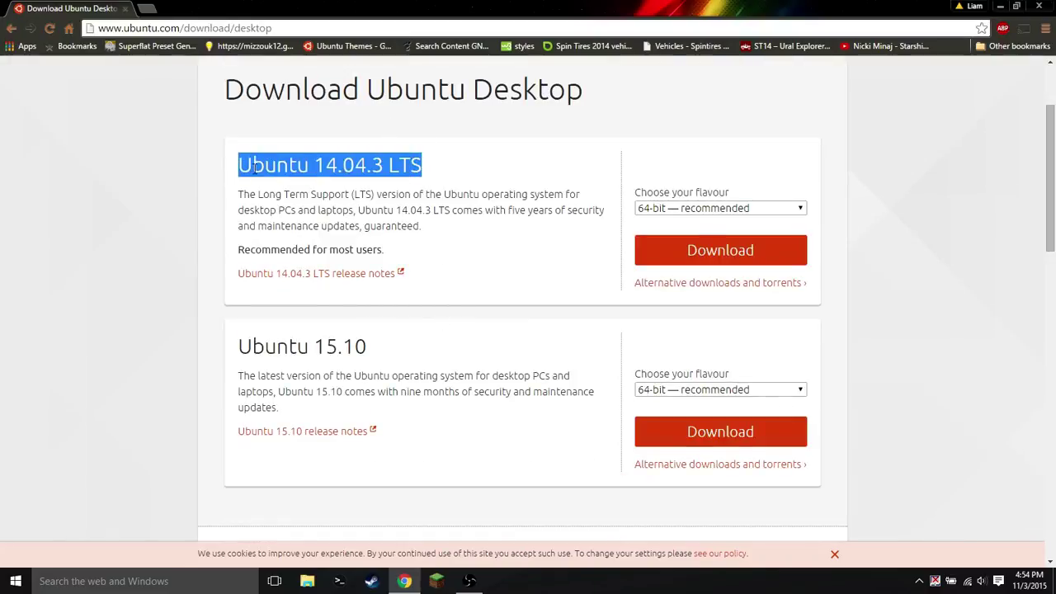
left_click(371, 168)
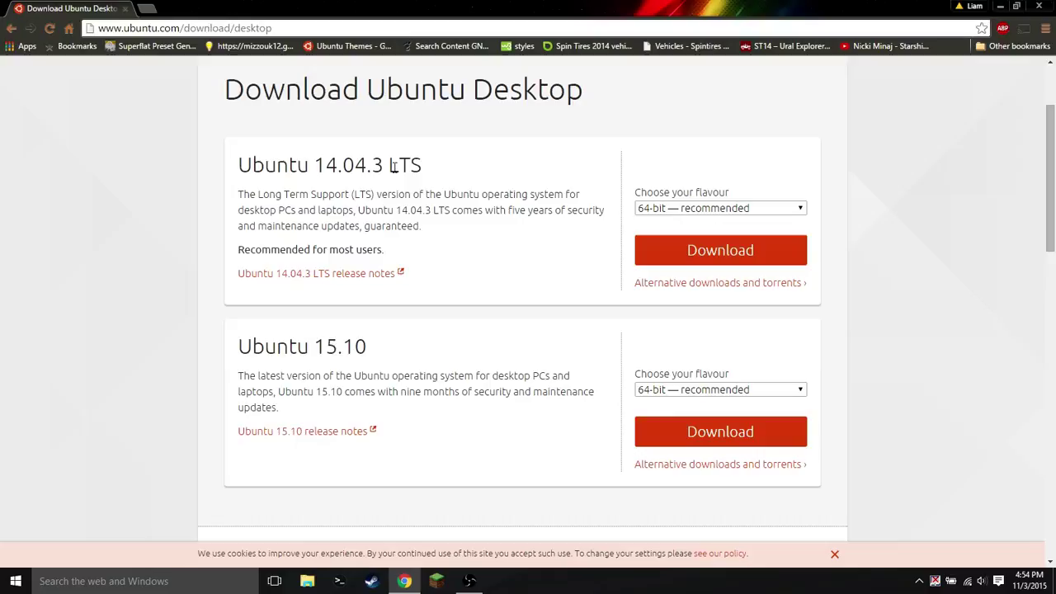
left_click_drag(398, 166, 509, 170)
left_click(509, 170)
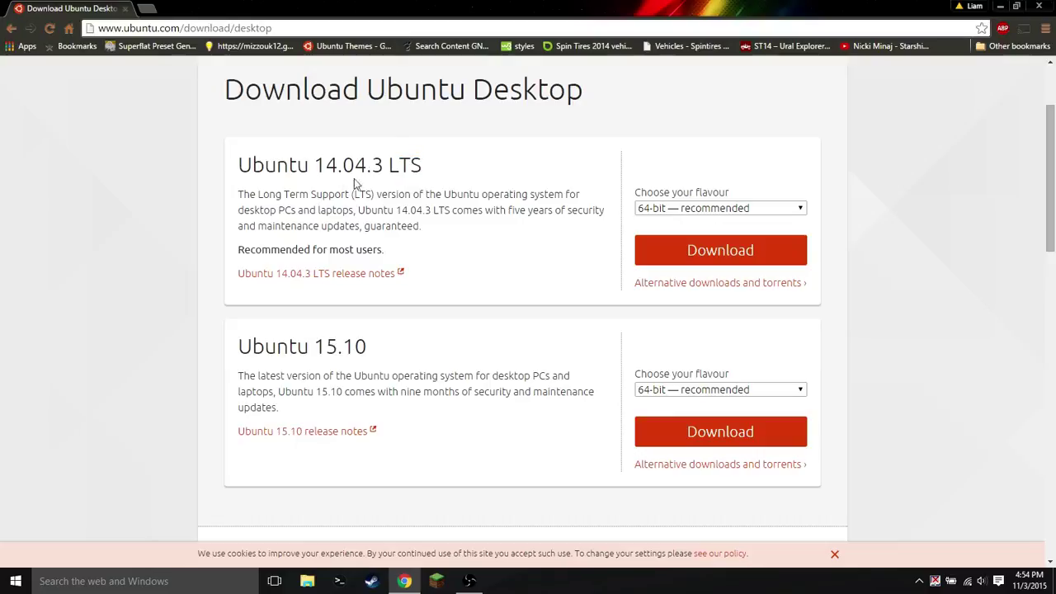
left_click_drag(385, 165, 427, 166)
left_click(422, 163)
left_click_drag(431, 209, 466, 229)
left_click(467, 230)
Highlight the Ubuntu 15.10 heading and description, then revisit 14.04.3 LTS for comparison
left_click_drag(313, 346, 372, 350)
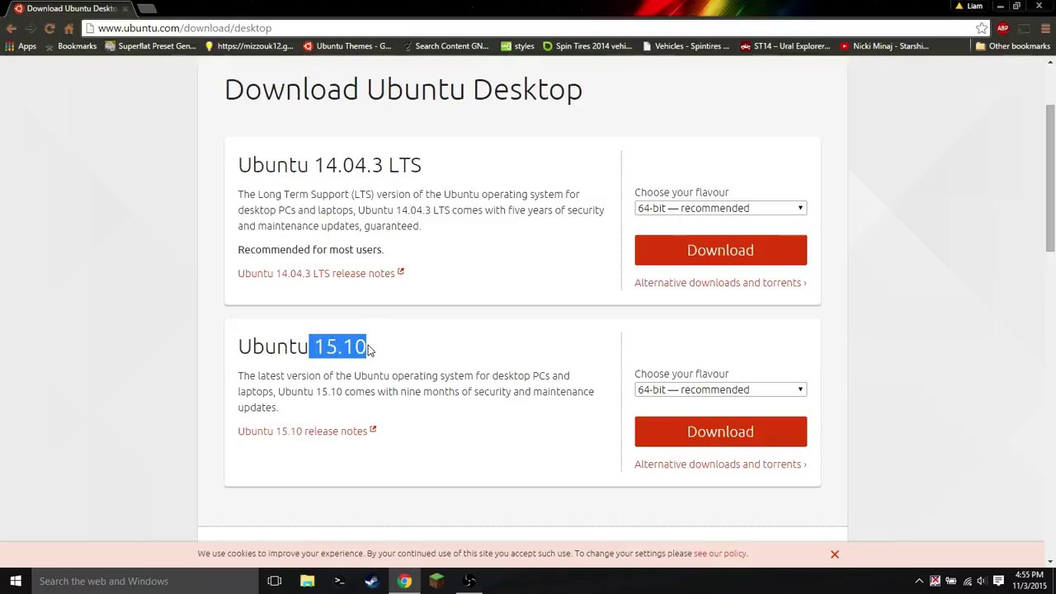
left_click(312, 346)
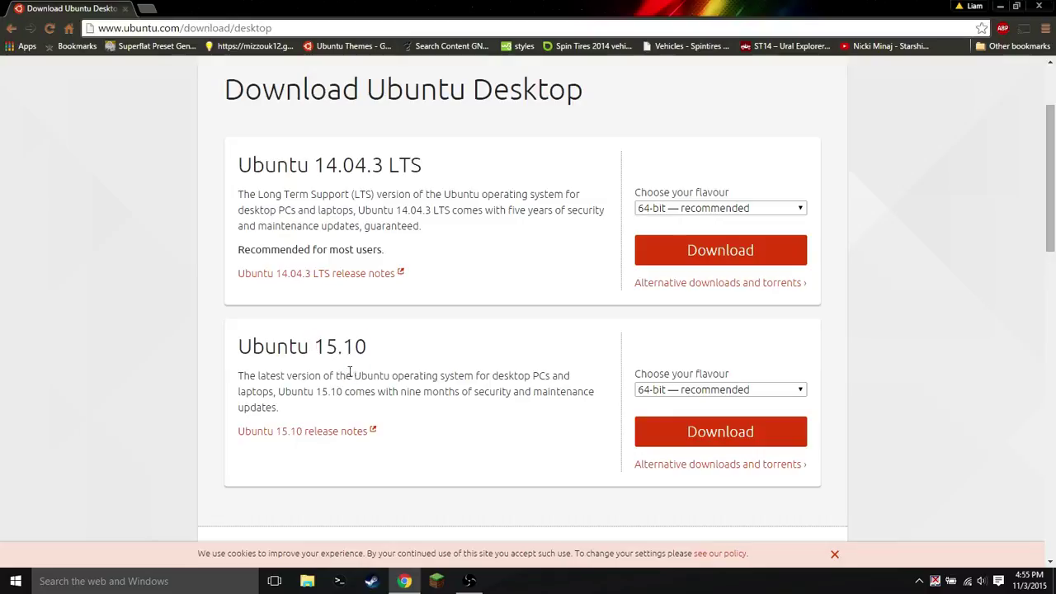
left_click_drag(377, 391, 536, 389)
left_click(535, 392)
left_click_drag(446, 210, 518, 211)
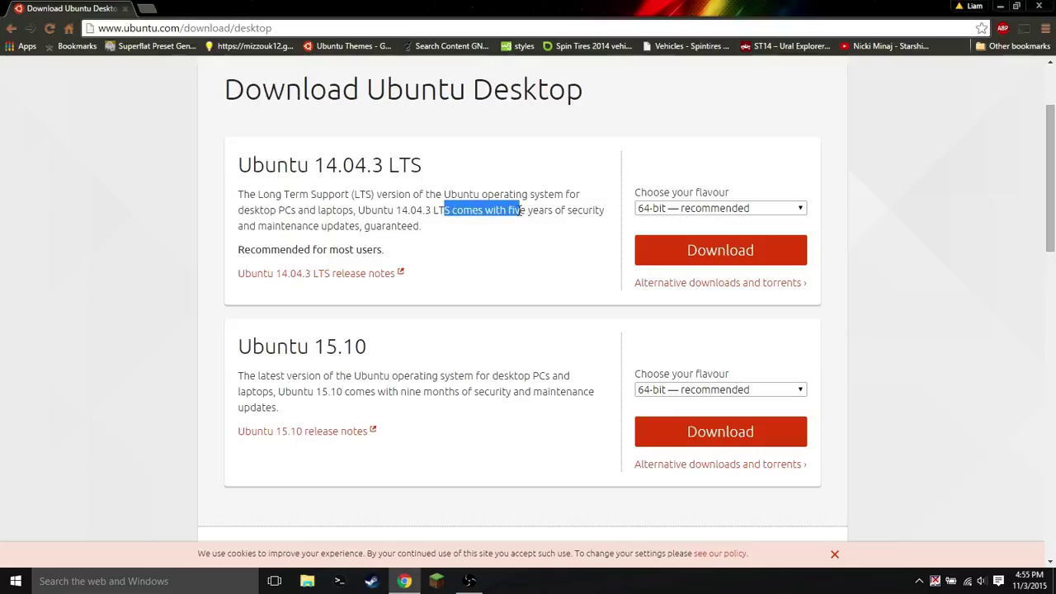
left_click(500, 221)
left_click_drag(384, 164, 441, 164)
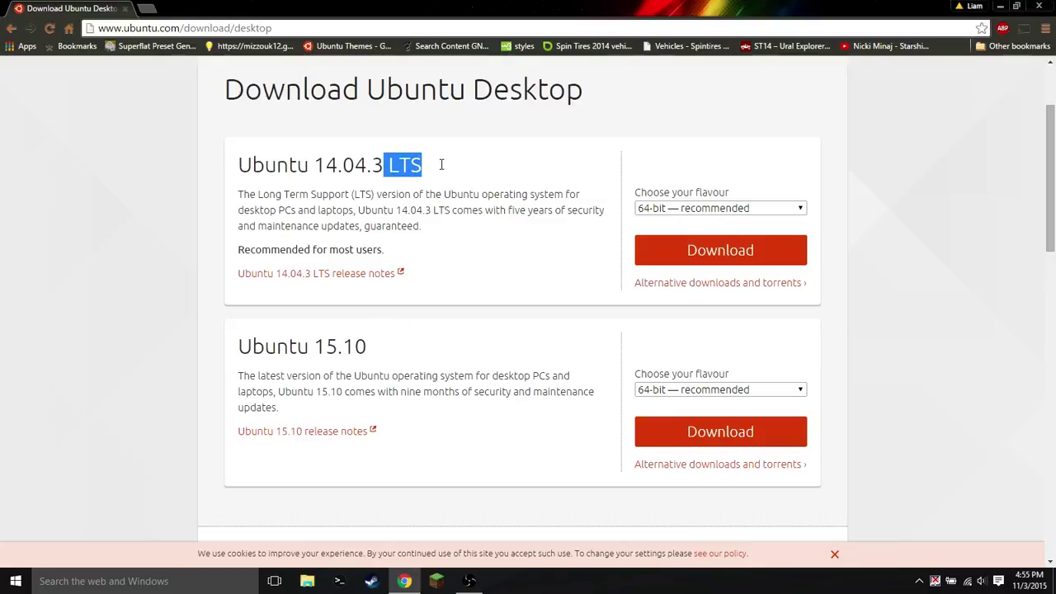
left_click(327, 374)
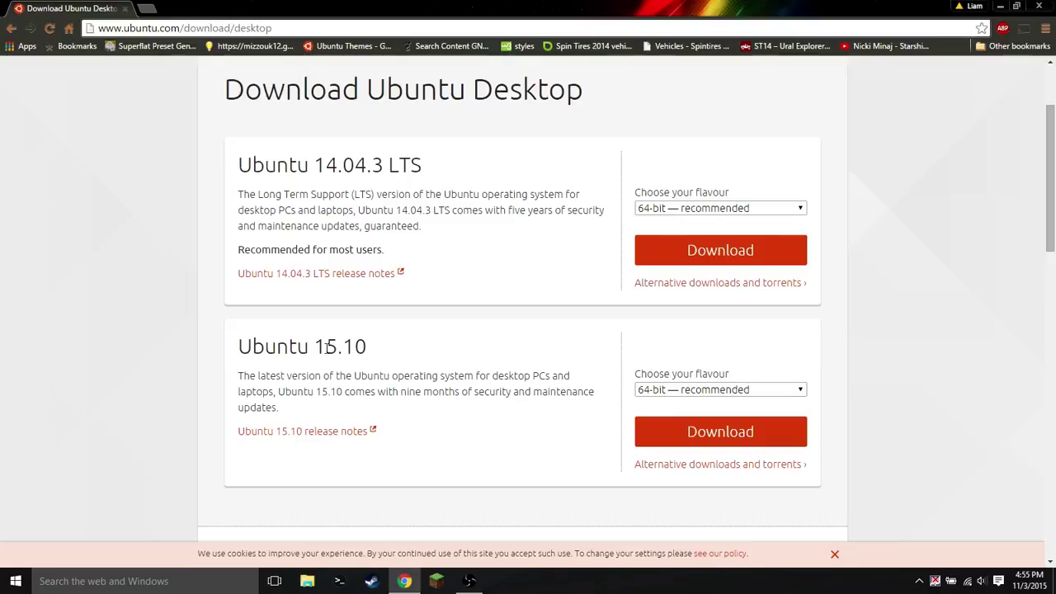
left_click(726, 208)
left_click(727, 212)
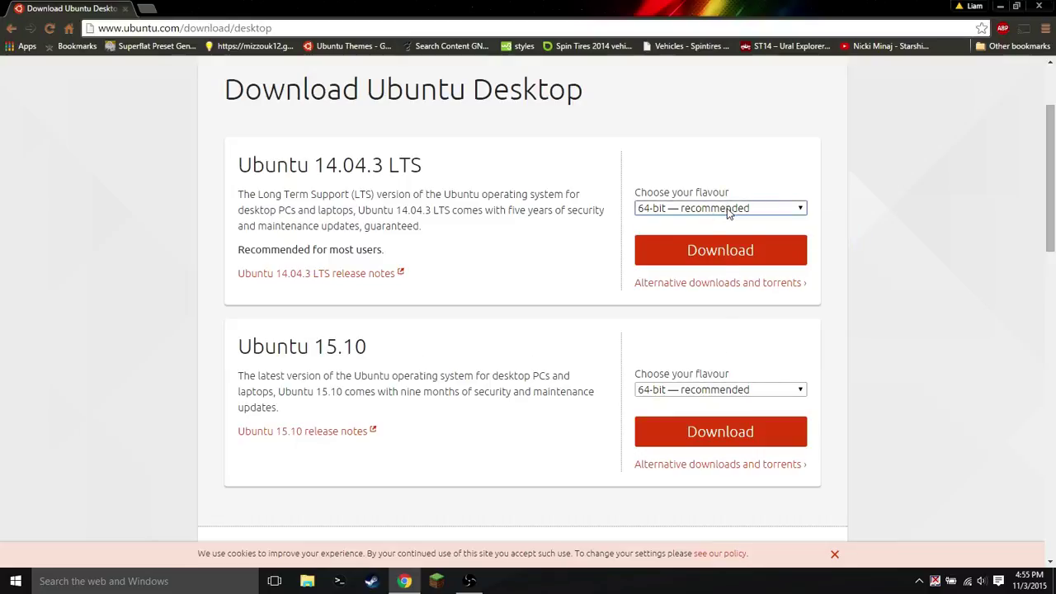
left_click(728, 211)
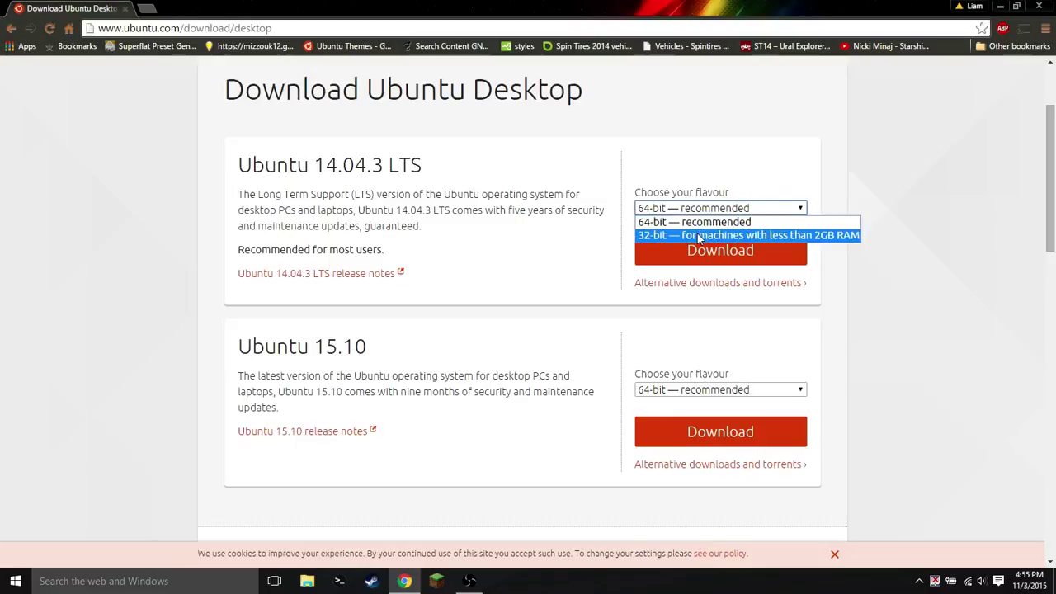
left_click(791, 205)
left_click(753, 208)
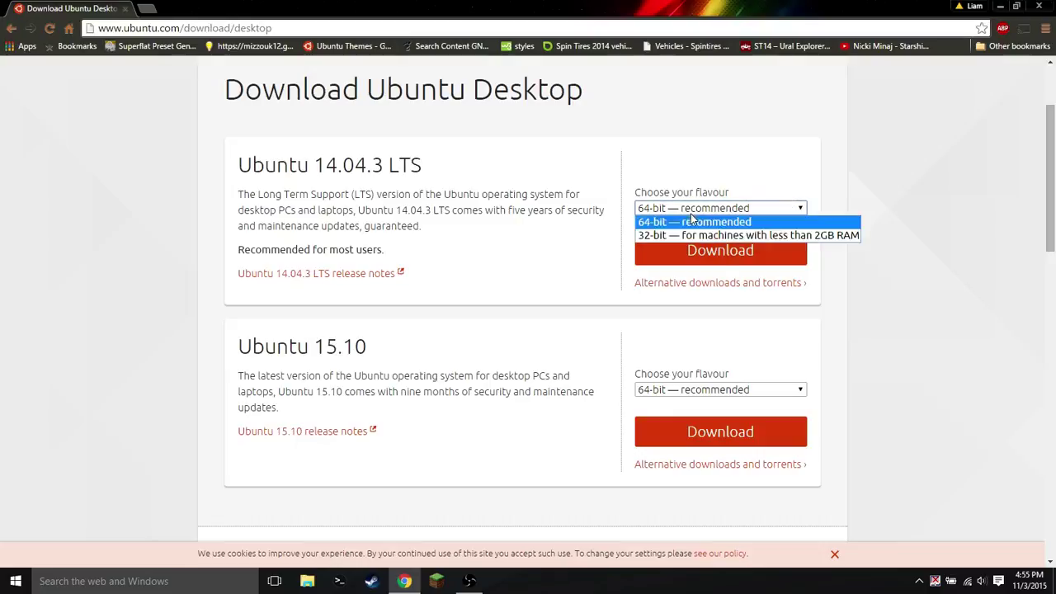
left_click(693, 207)
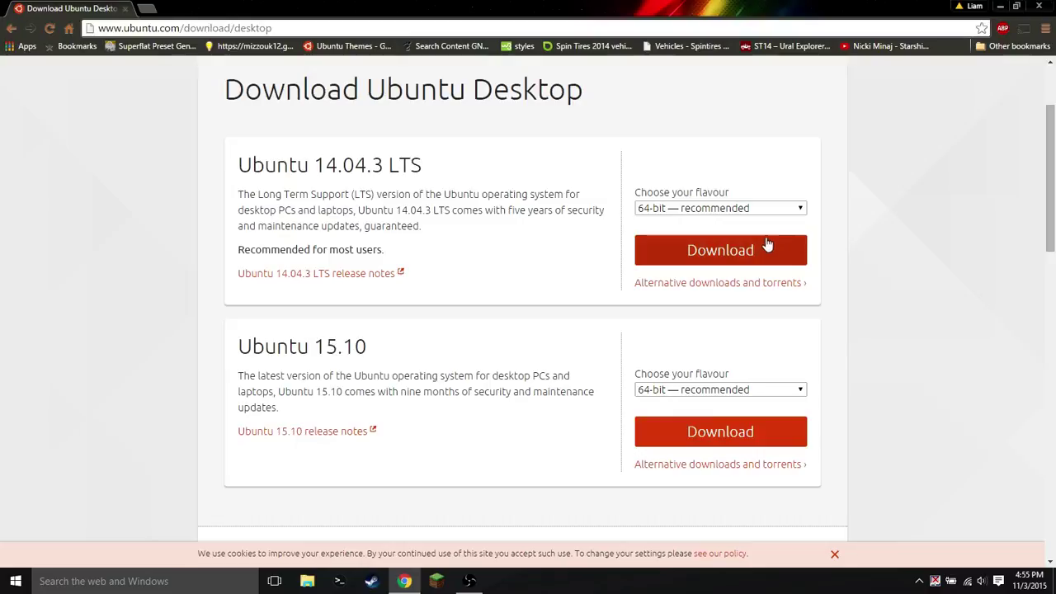
mouse_move(1053, 112)
left_mouse_down()
mouse_move(1052, 70)
mouse_move(1052, 118)
left_mouse_up()
scroll(681, 191, "up", 1)
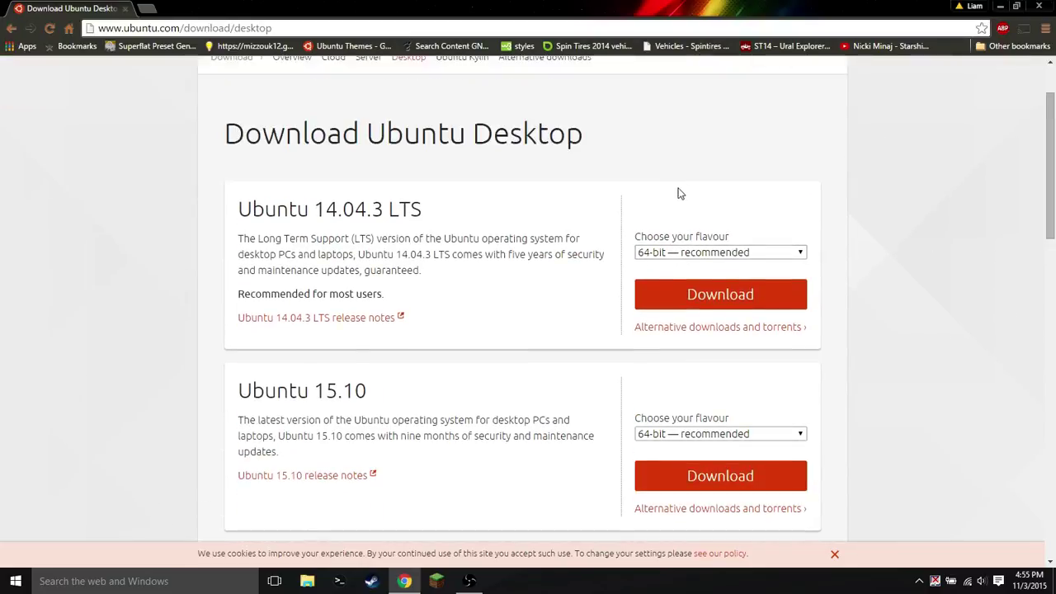
left_click(685, 254)
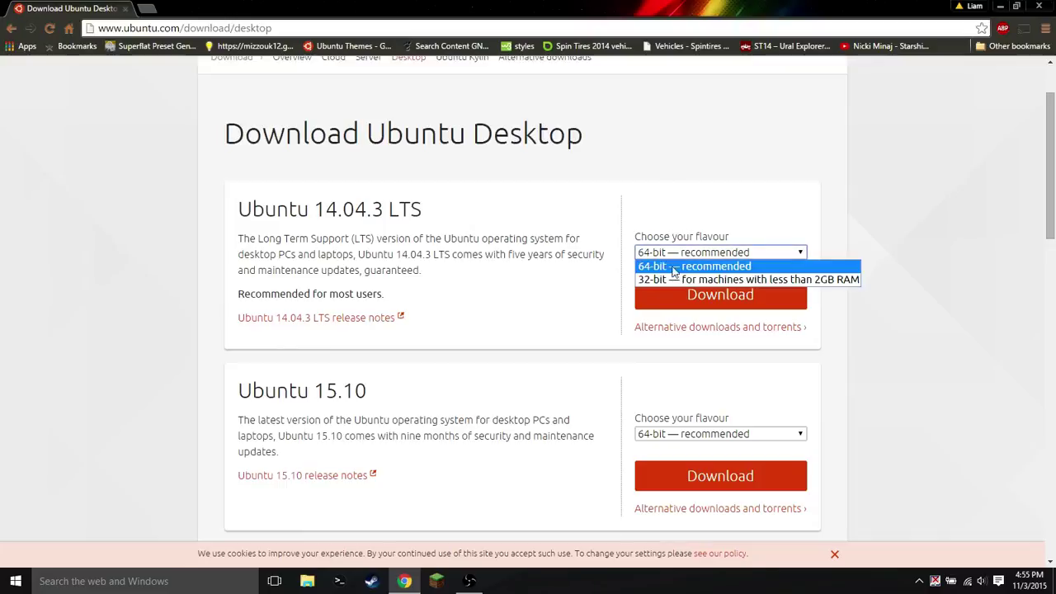
left_click(680, 196)
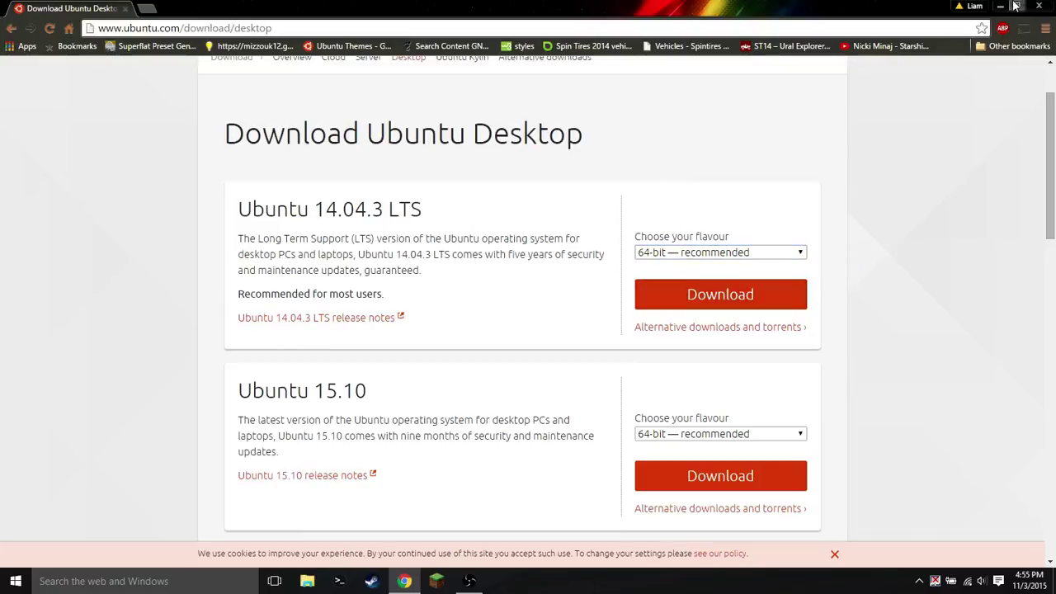
left_click(1001, 6)
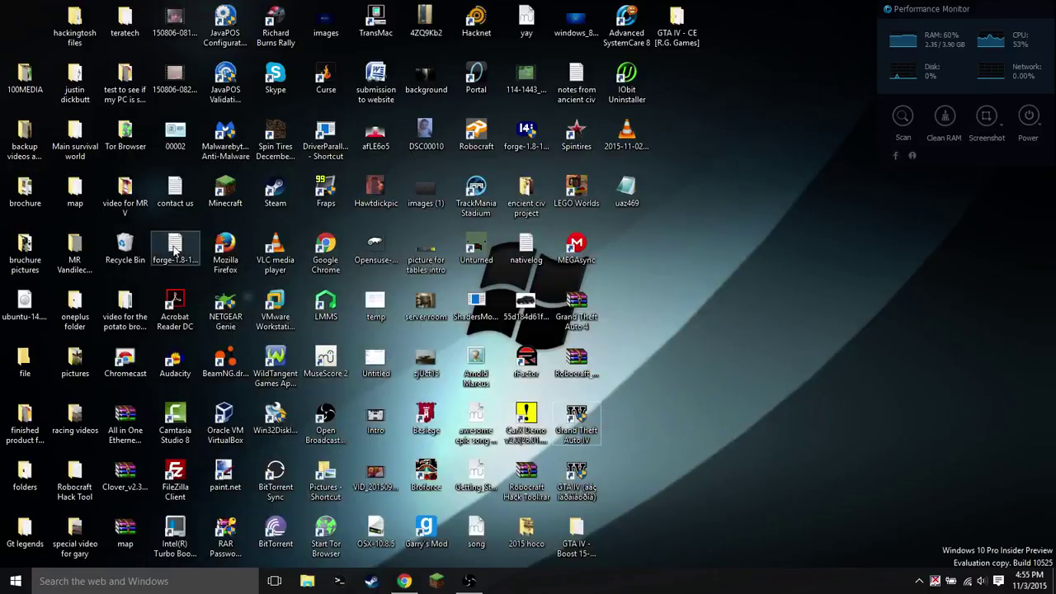
left_click(15, 581)
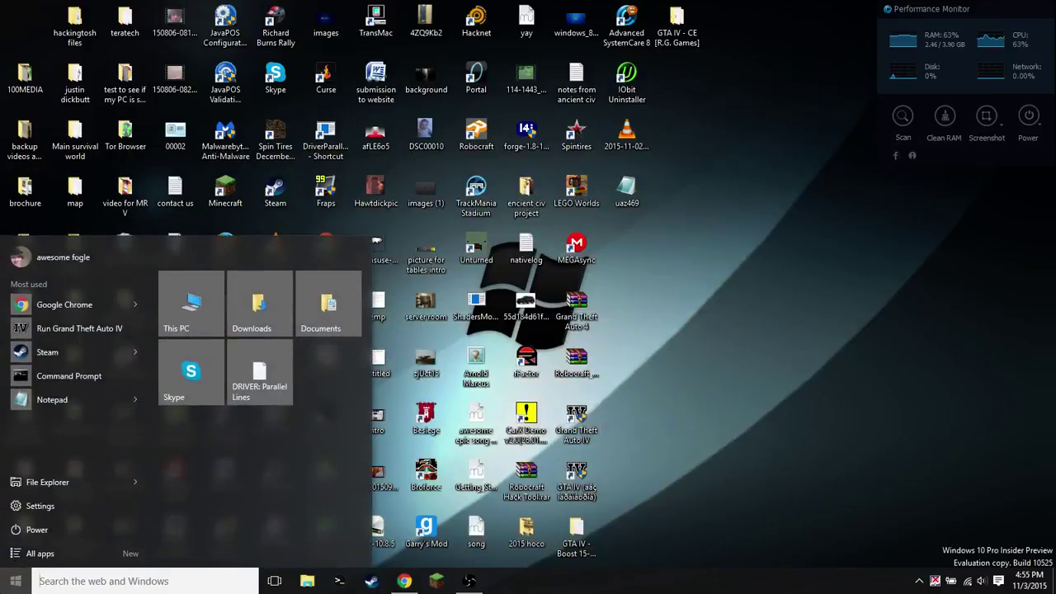
type("ubuntu")
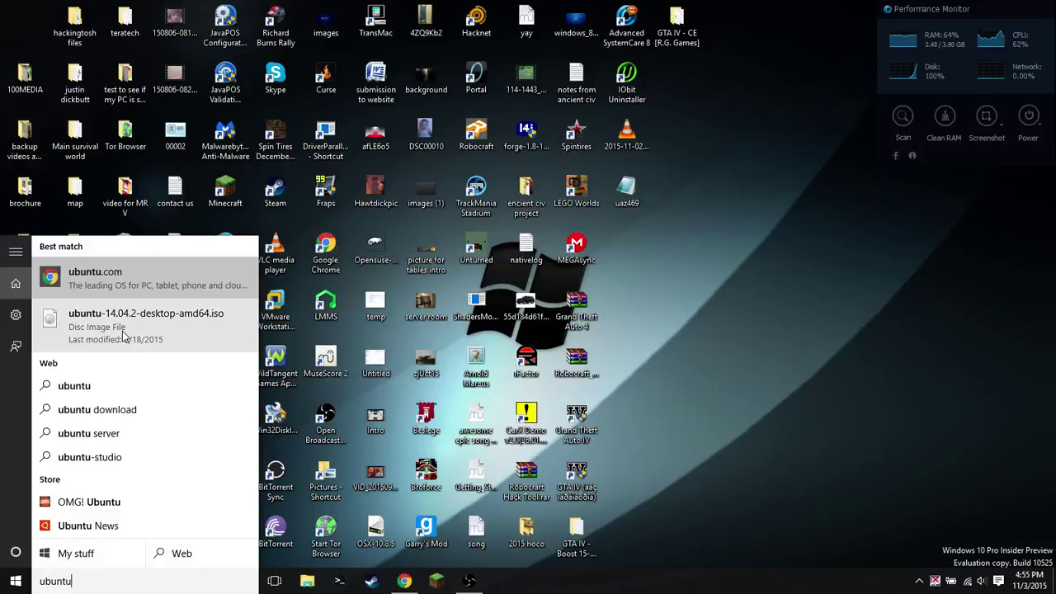
left_click(287, 341)
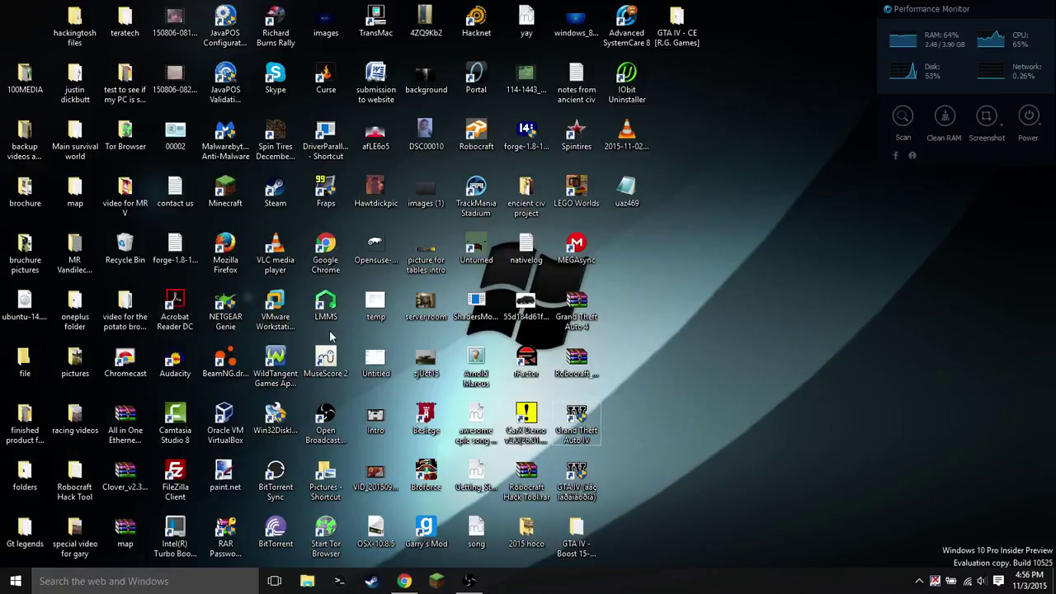
key("u")
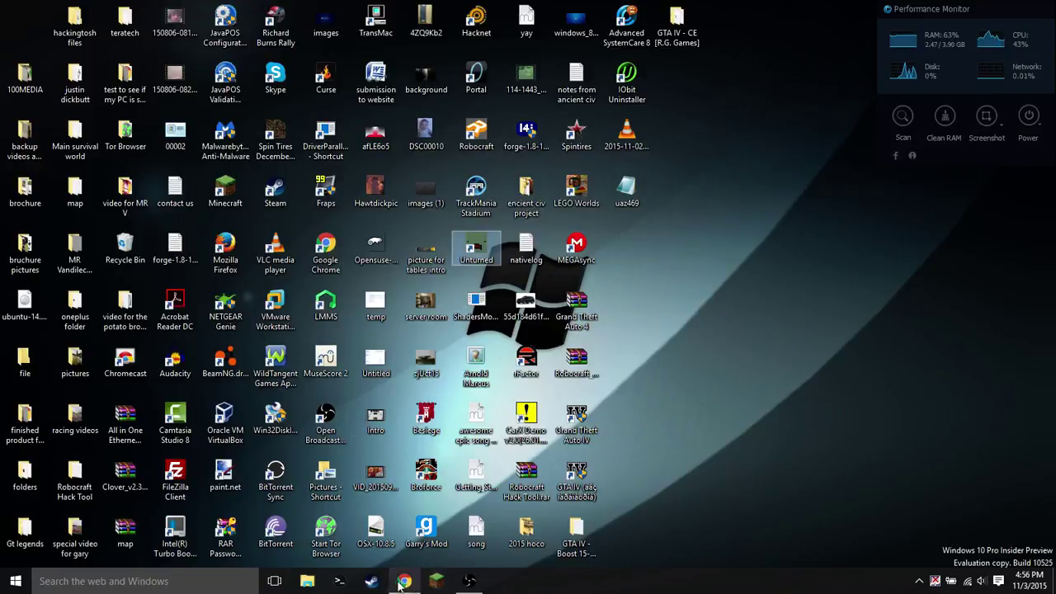
left_click(339, 581)
left_click(15, 580)
left_click(16, 581)
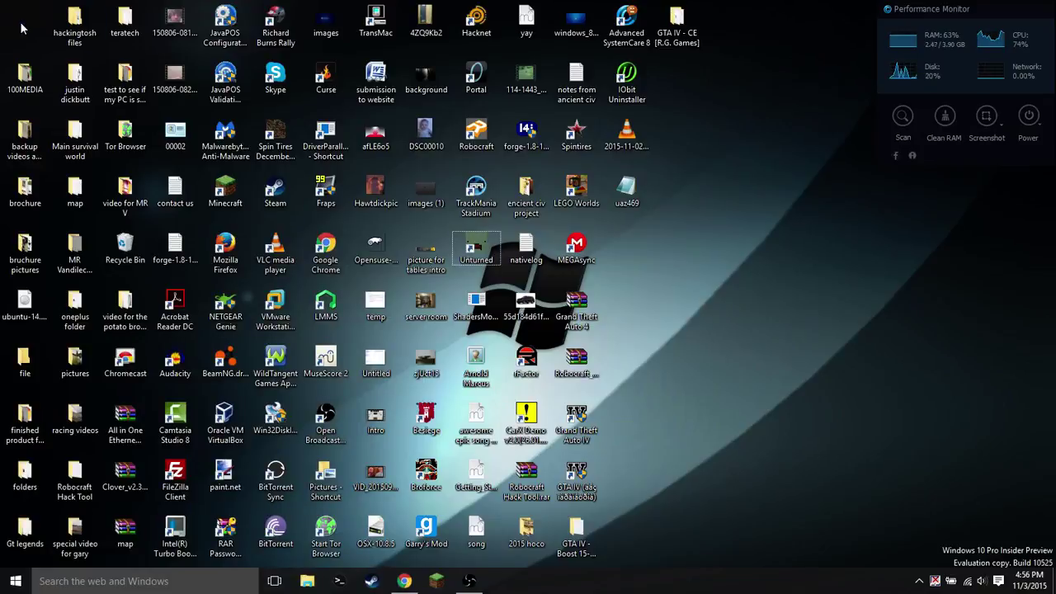
left_click(404, 581)
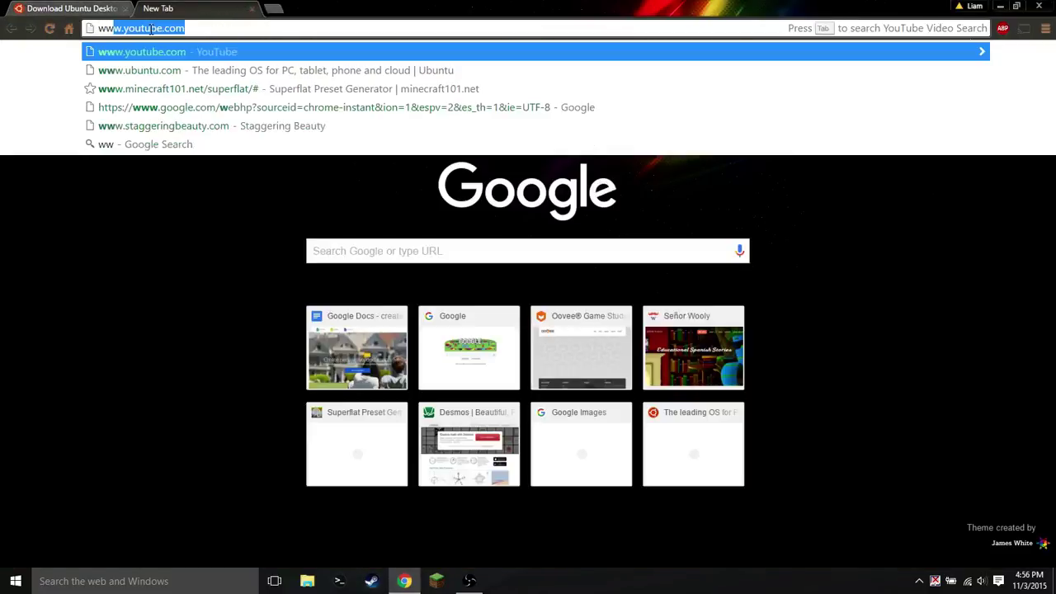
type("w.pendir")
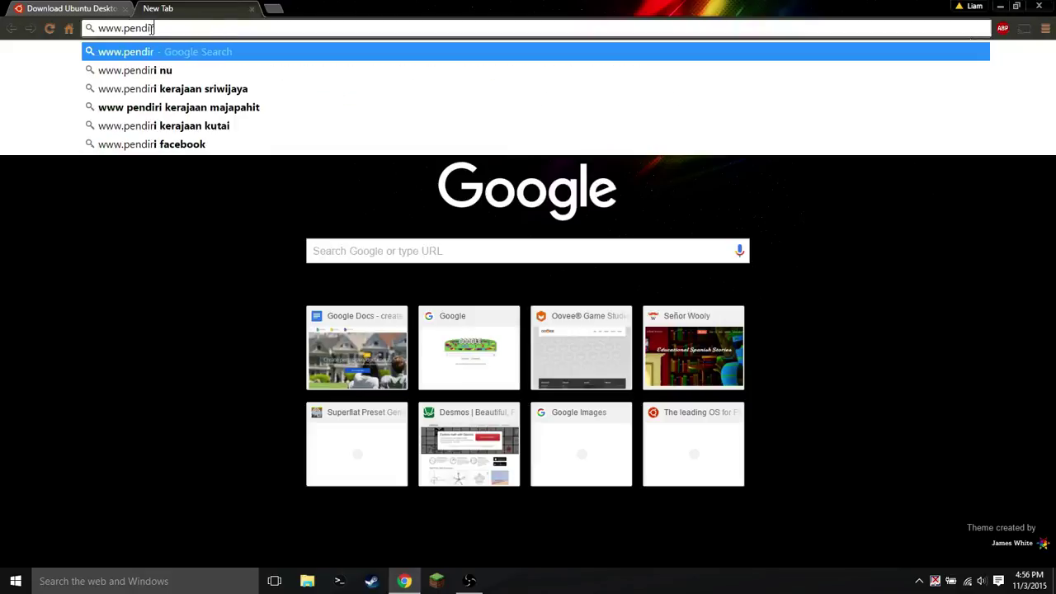
key("BackSpace")
key("BackSpace")
type("rive")
key("Return")
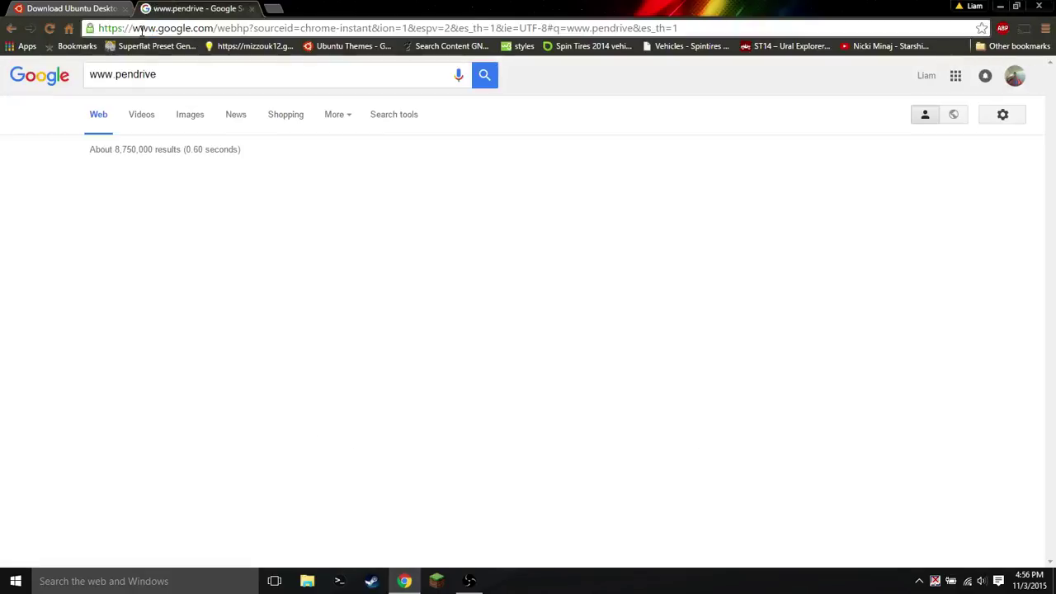
left_click(173, 75)
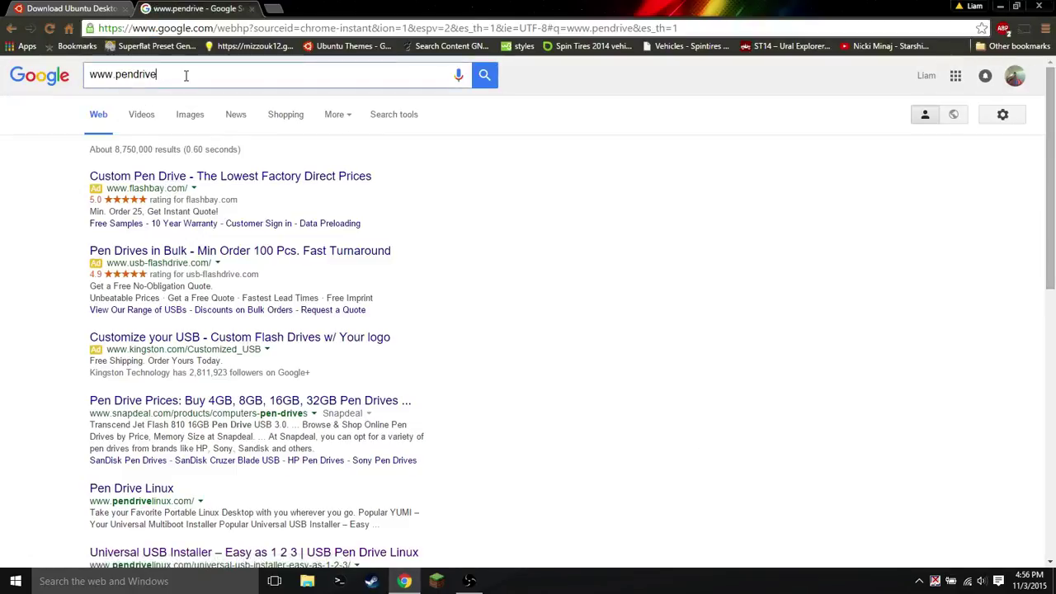
key("ctrl+a")
left_click(111, 28)
type("www.")
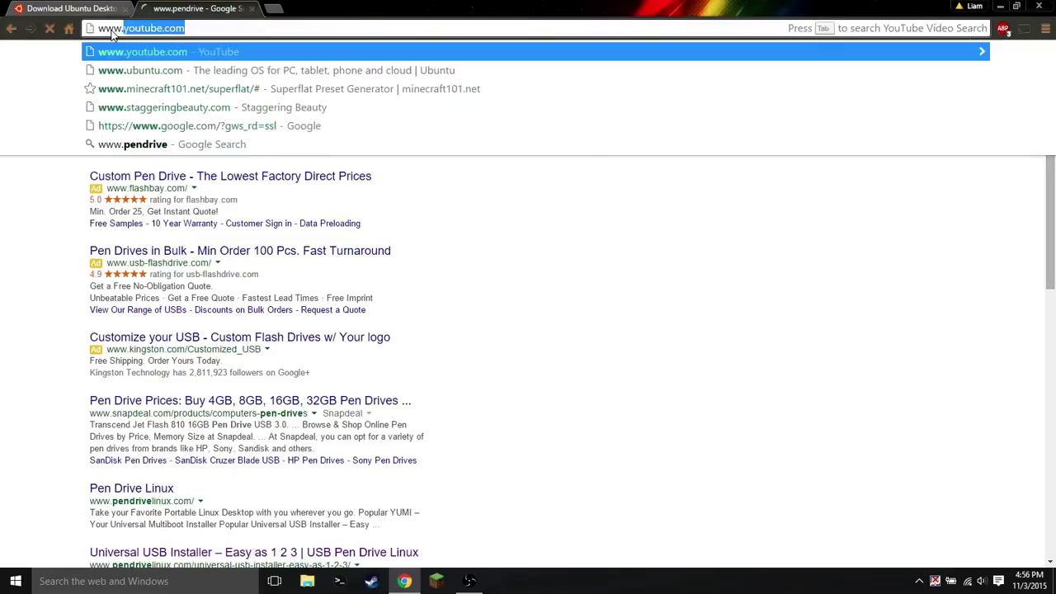
type("pendrive")
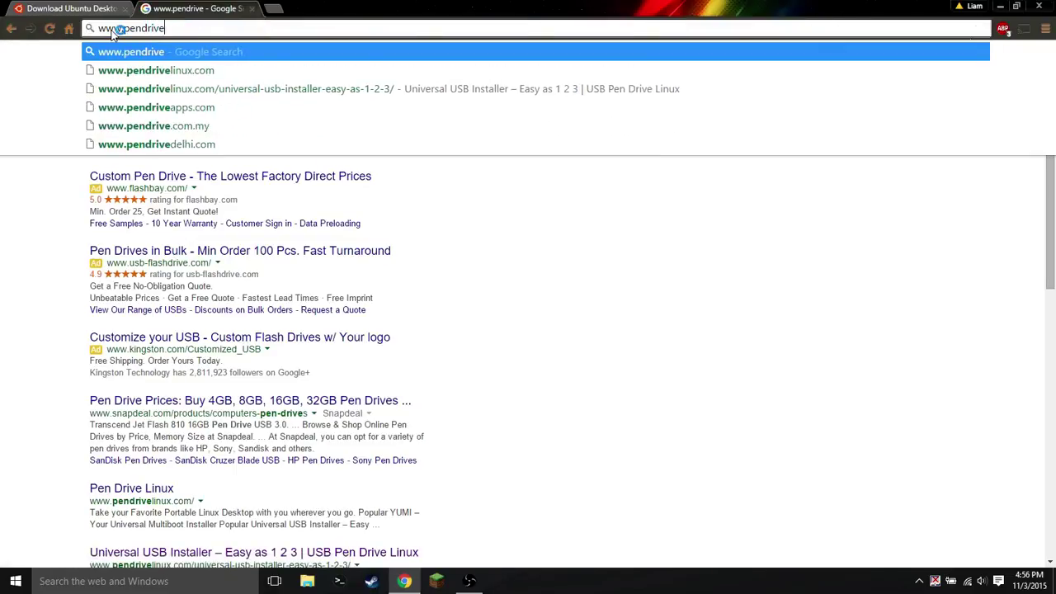
type("linux.com")
key("Return")
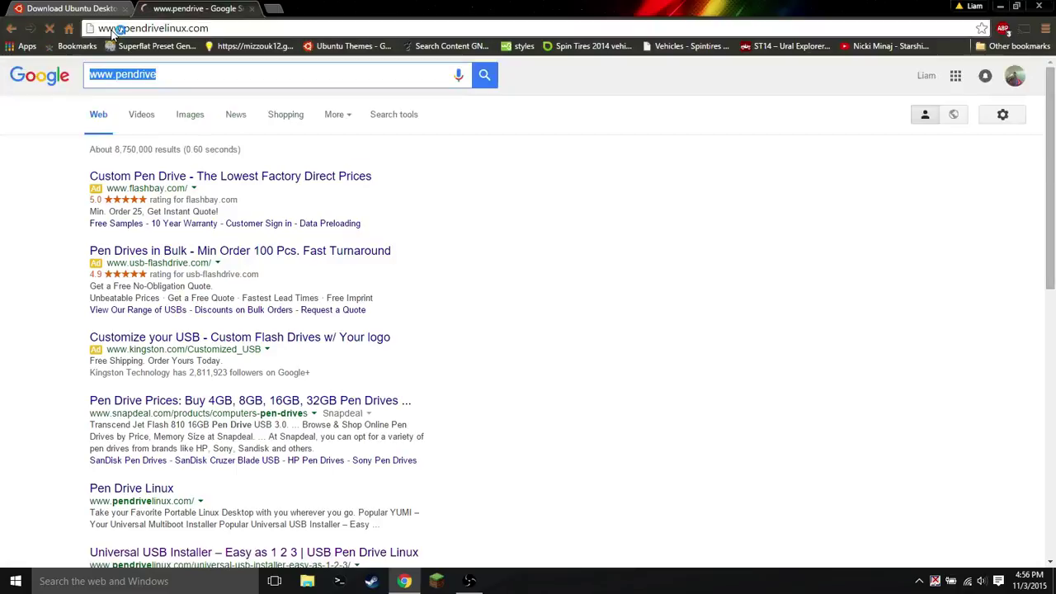
scroll(330, 198, "down", 2)
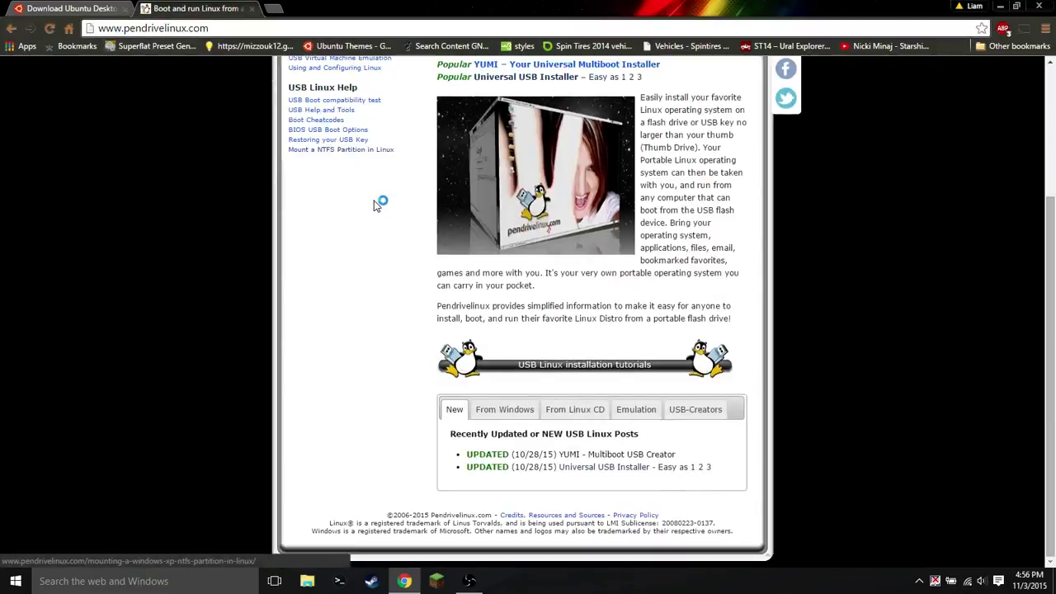
scroll(396, 211, "up", 1)
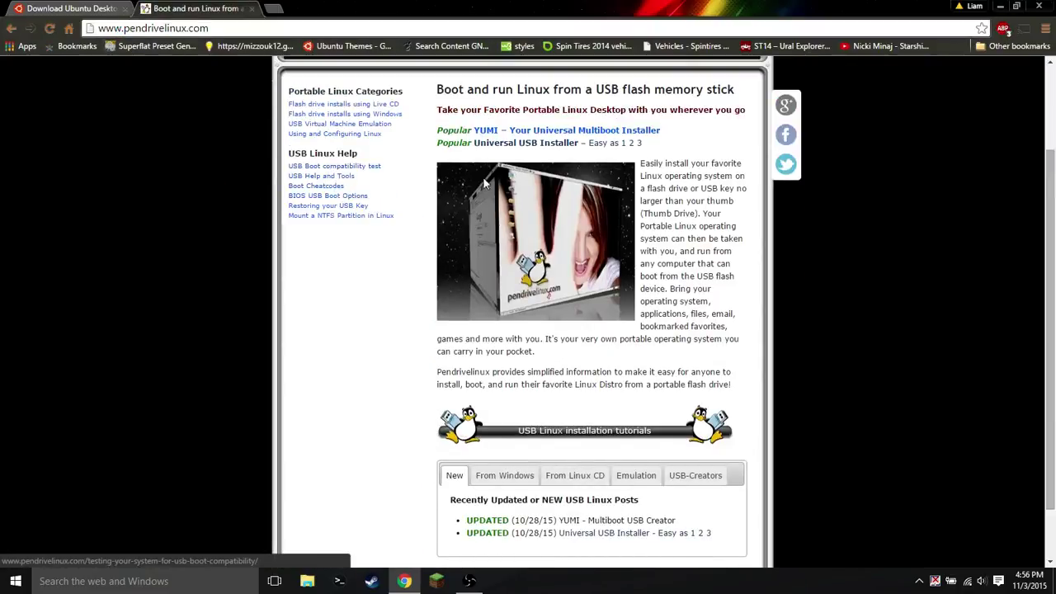
Open the Universal USB Installer page and locate its Download UUI button
left_click(535, 145)
scroll(502, 205, "down", 2)
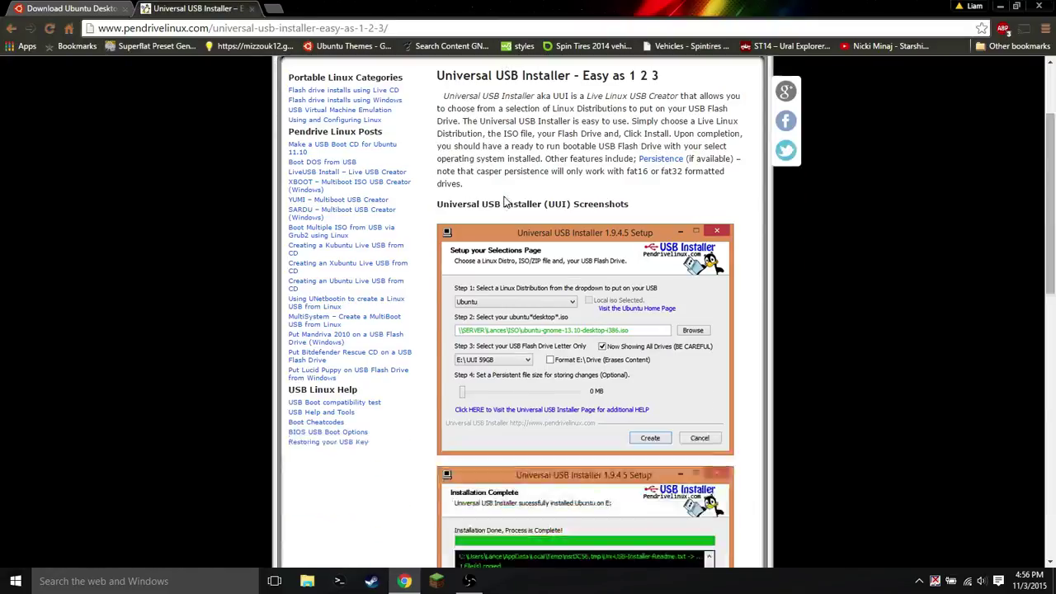
scroll(505, 201, "up", 2)
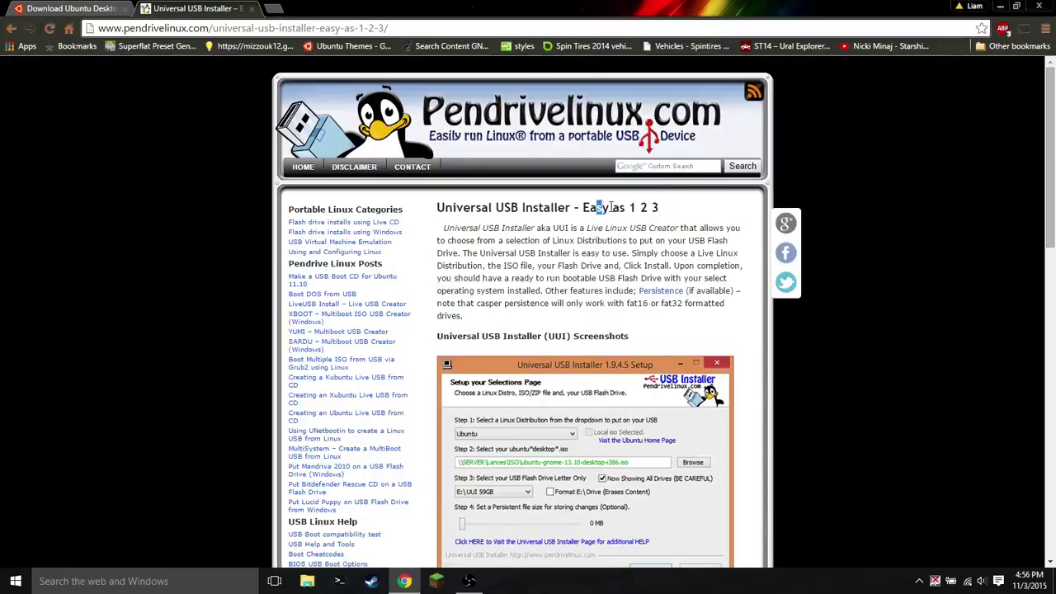
scroll(611, 208, "down", 10)
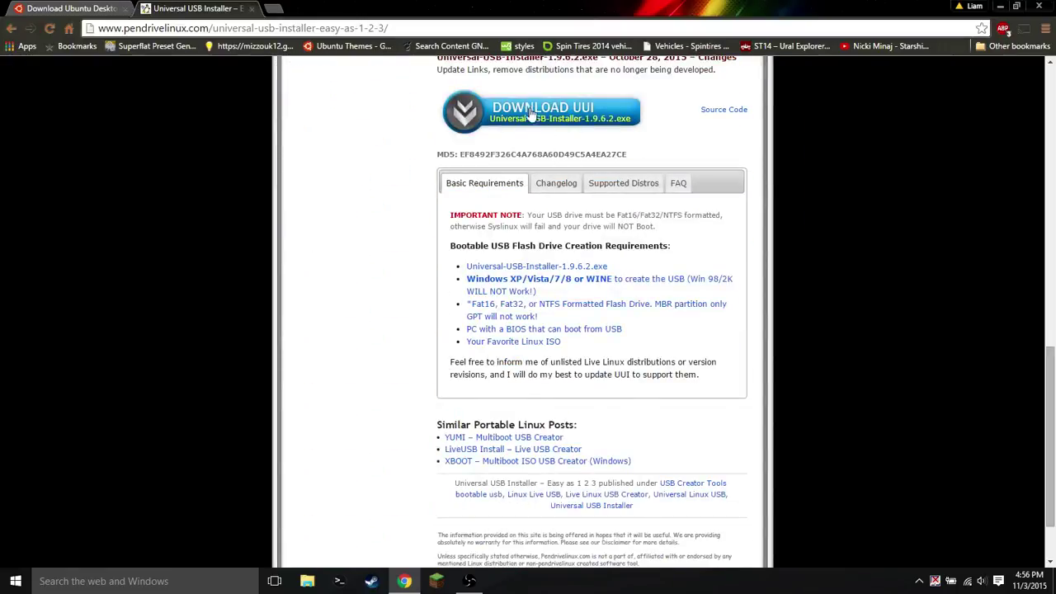
scroll(532, 124, "up", 5)
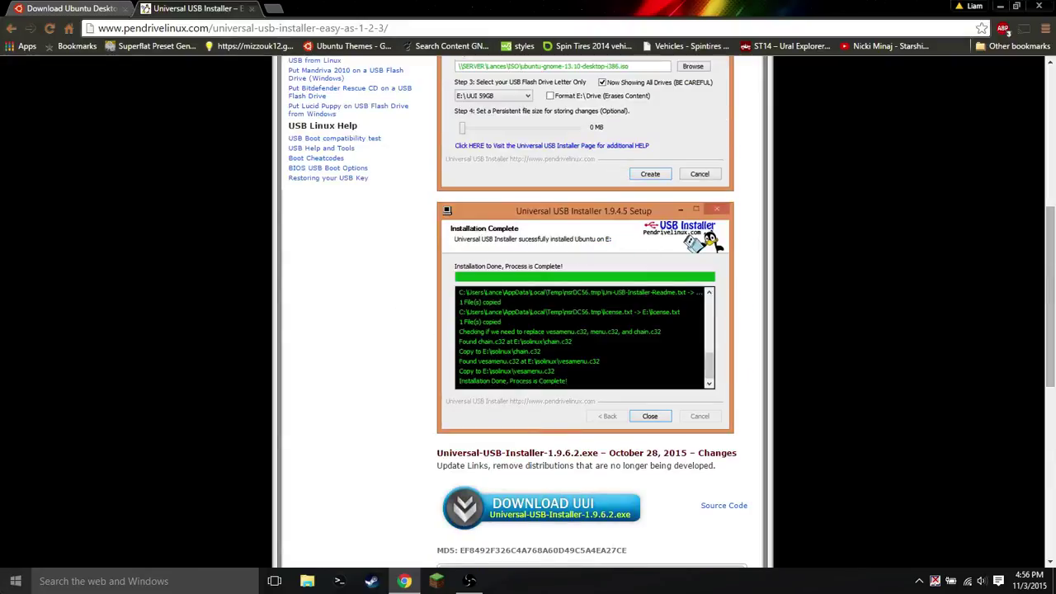
left_click(16, 581)
Launch Universal-USB-Installer-1.9.6.2 from the Downloads folder in a maximized Explorer window
left_click(242, 332)
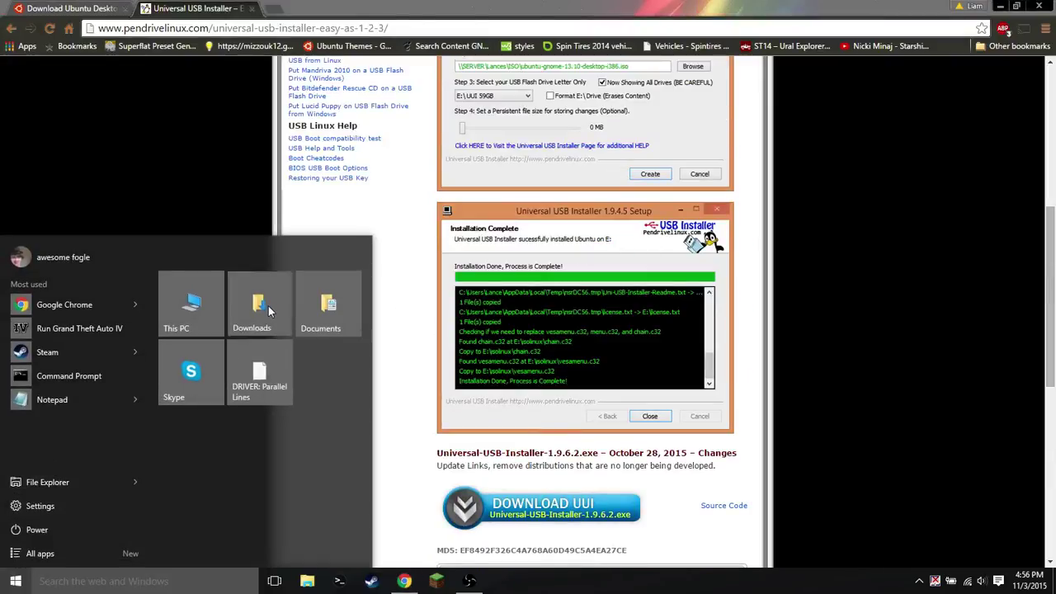
left_click(531, 30)
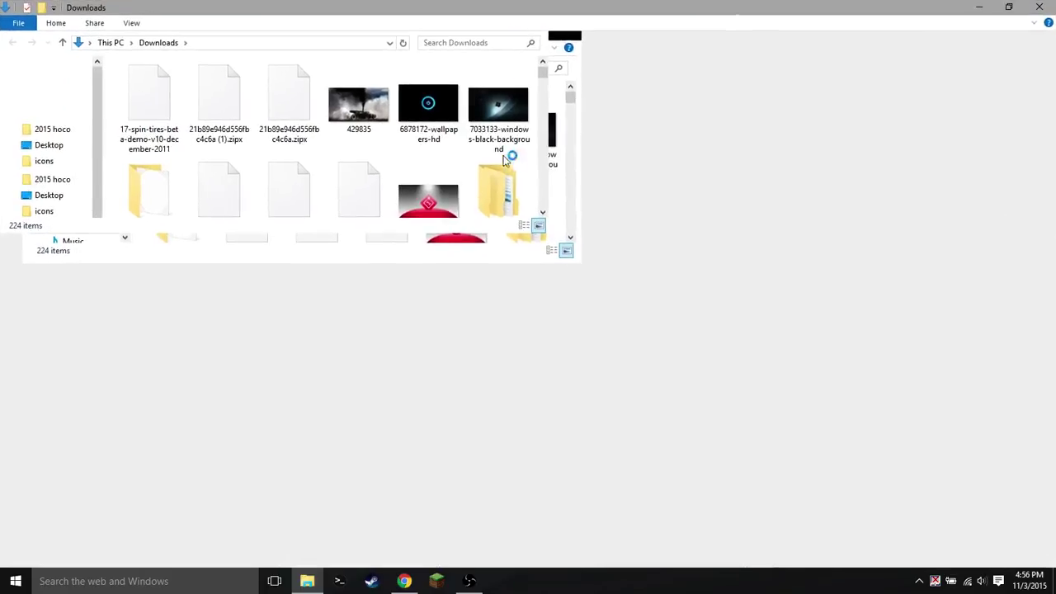
left_click(515, 197)
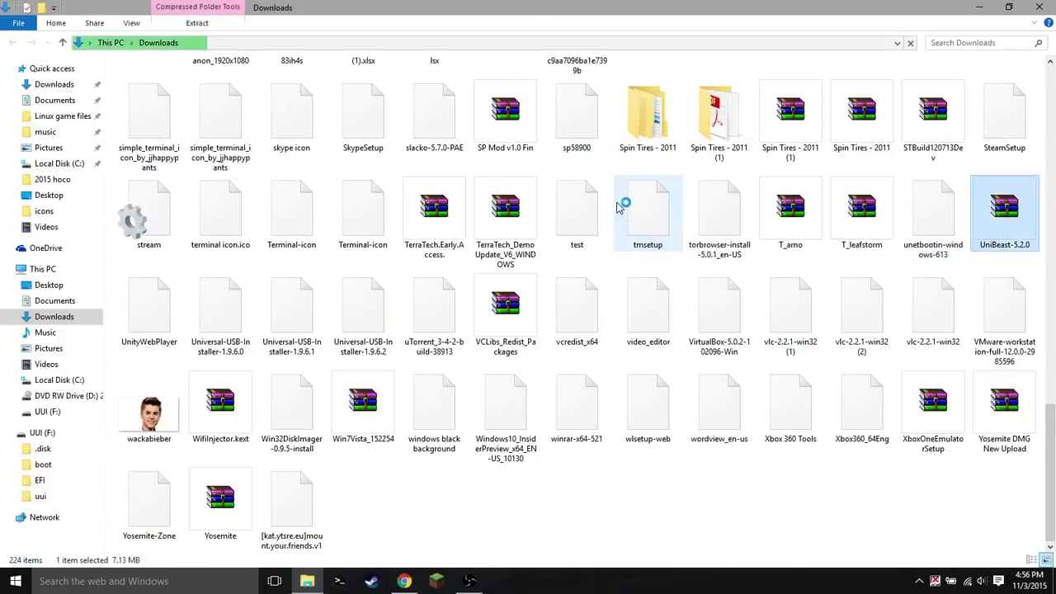
key("Left")
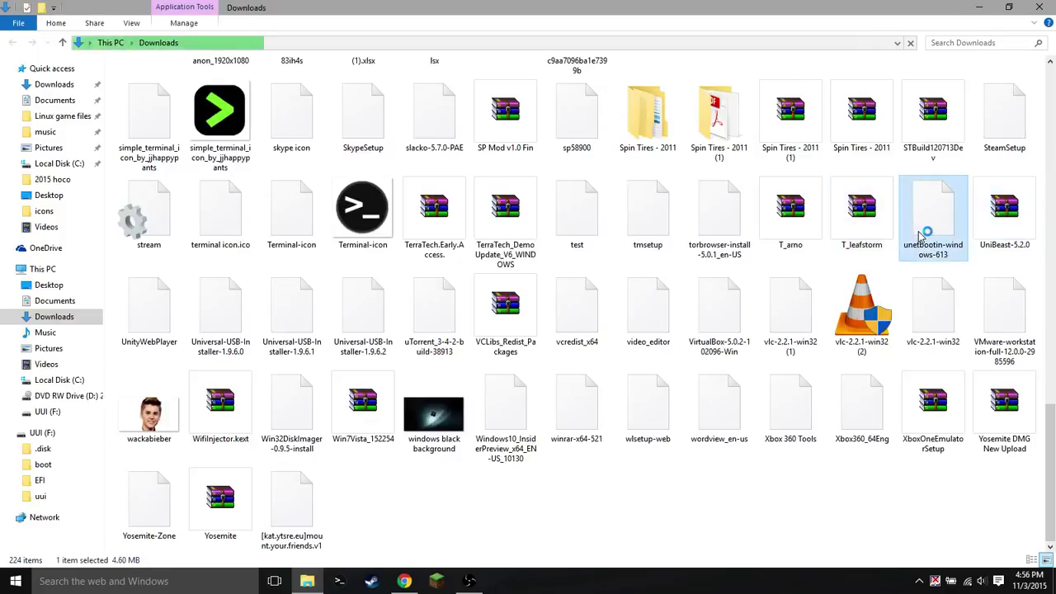
left_click(242, 316)
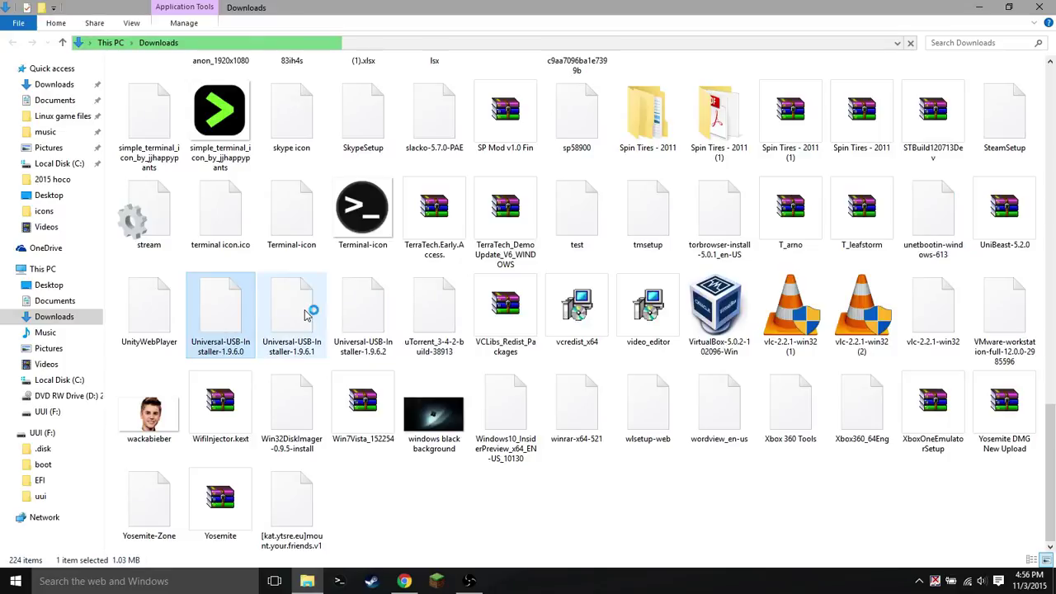
left_click(360, 313)
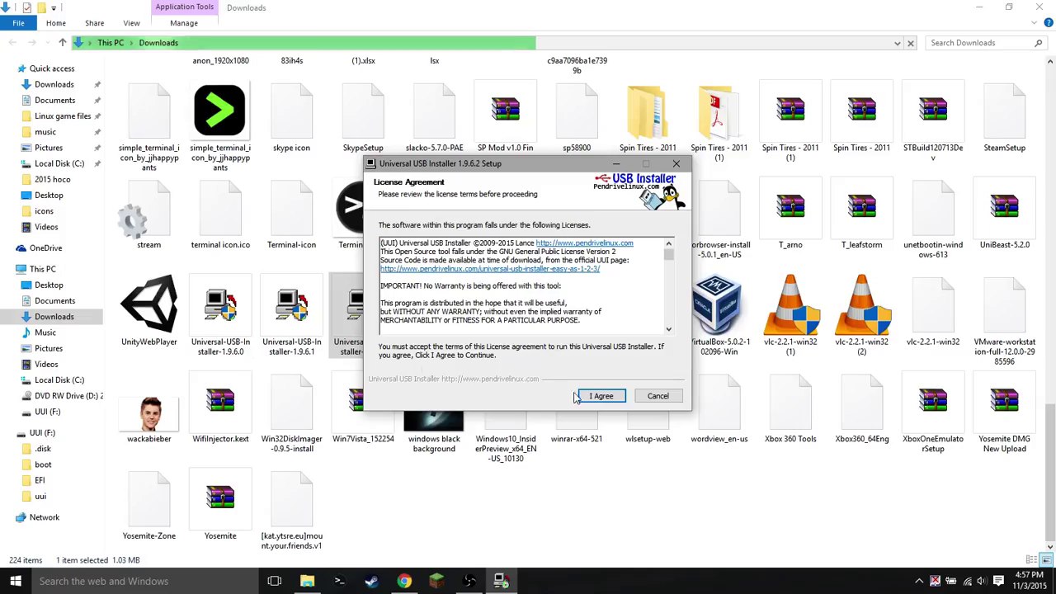
Accept the license agreement and choose Ubuntu as the Step 1 distribution
left_click(583, 397)
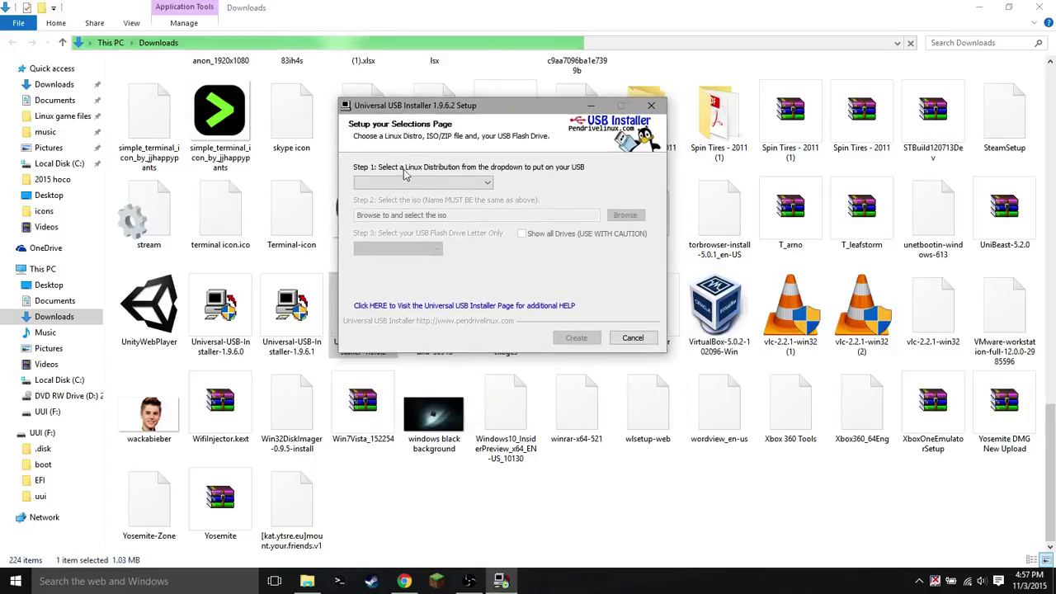
left_click(409, 182)
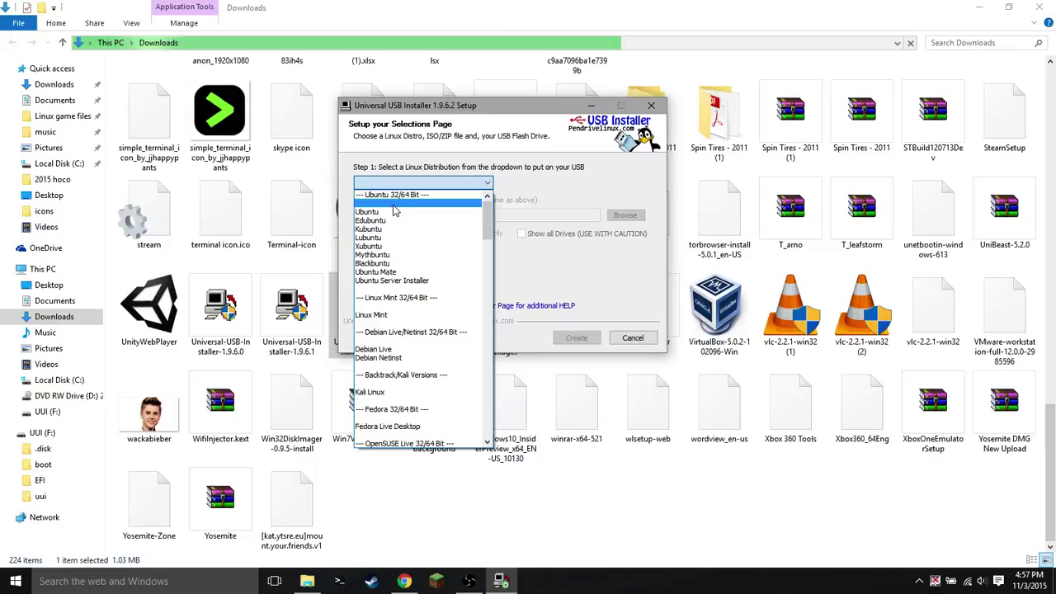
left_click(415, 179)
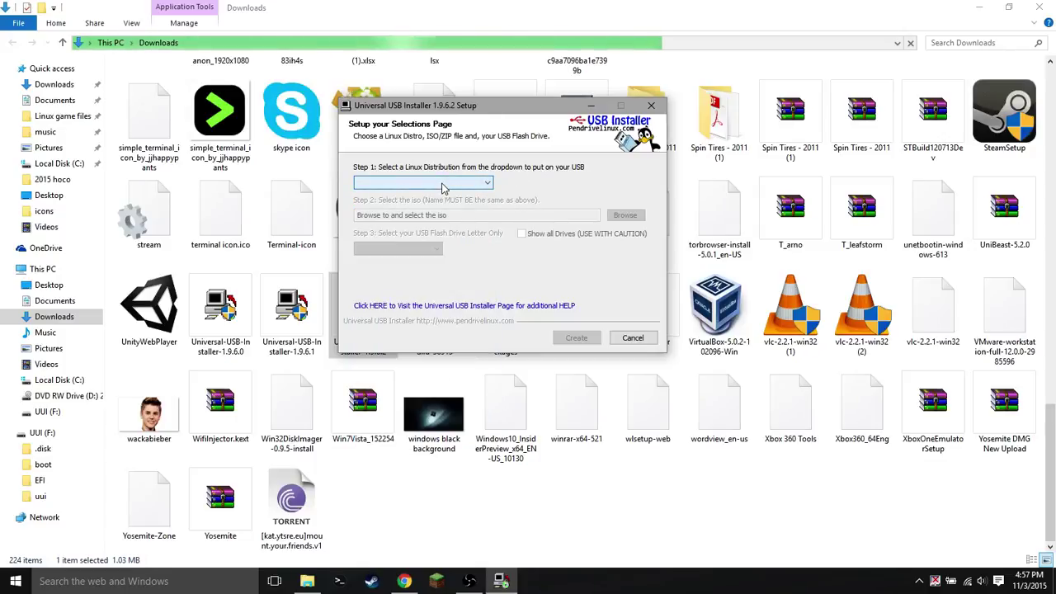
left_click(441, 188)
left_click(413, 194)
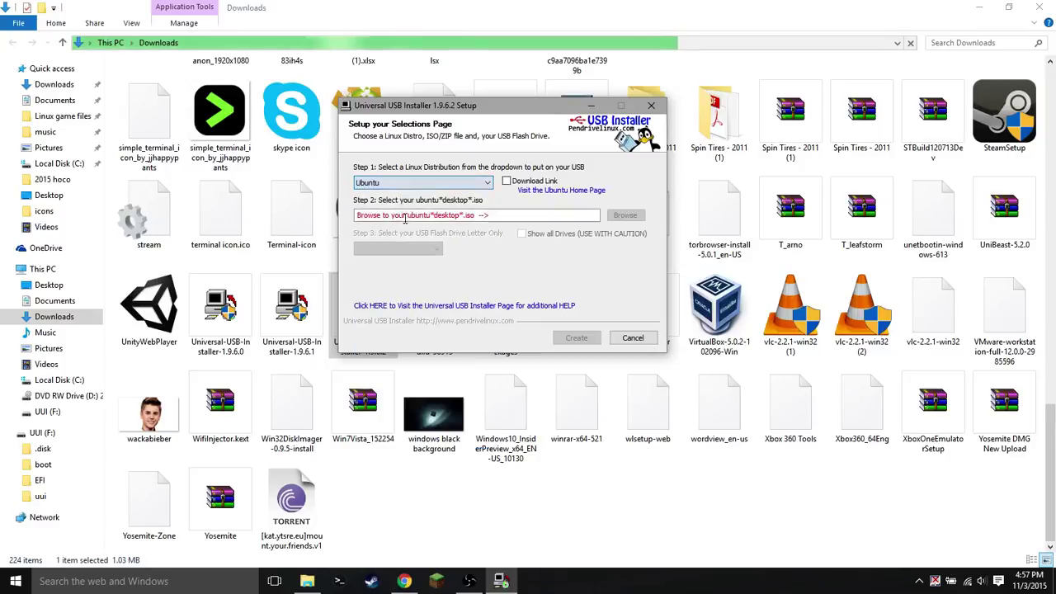
Keep Ubuntu selected and browse for the Step 2 ISO file
left_click(411, 184)
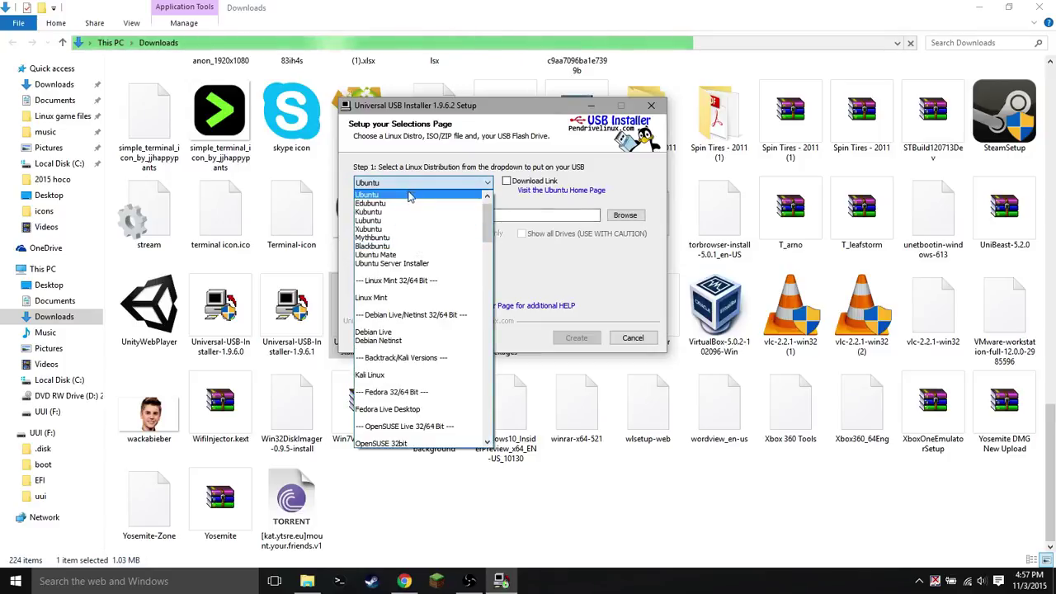
scroll(408, 307, "down", 1)
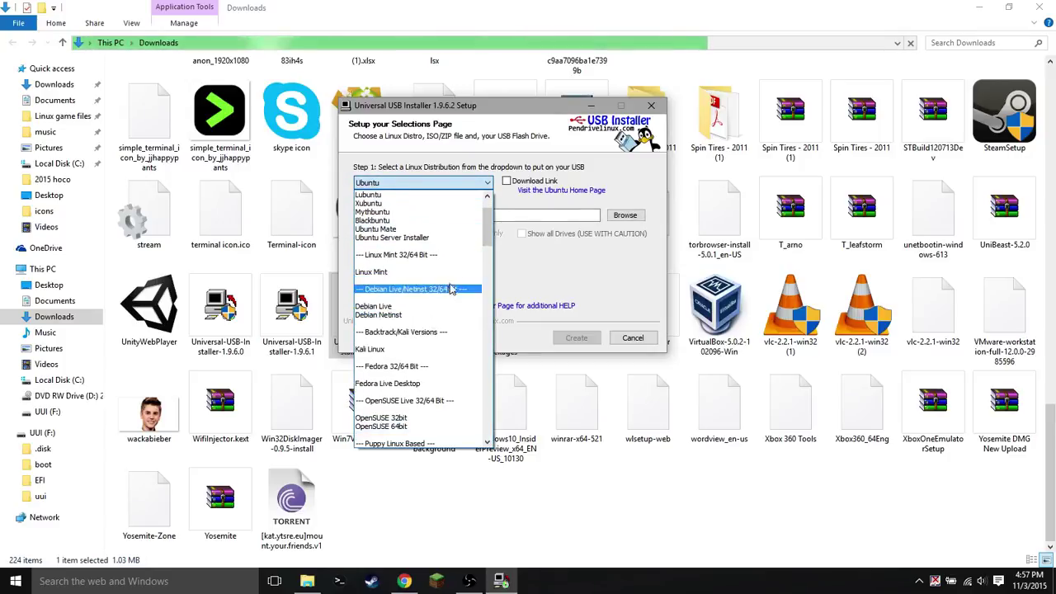
scroll(429, 247, "up", 2)
left_click(406, 213)
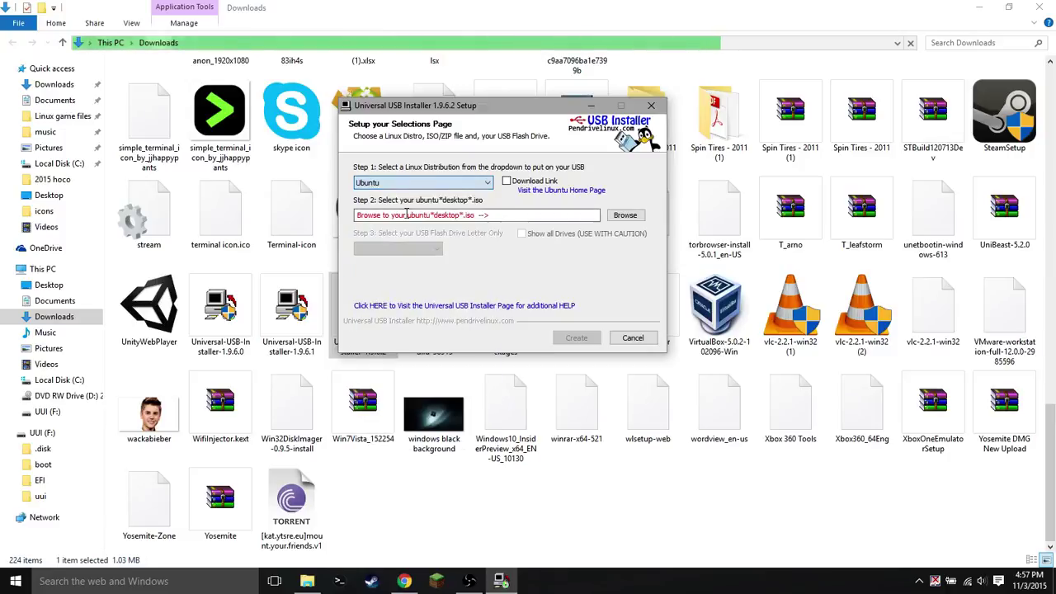
left_click(629, 217)
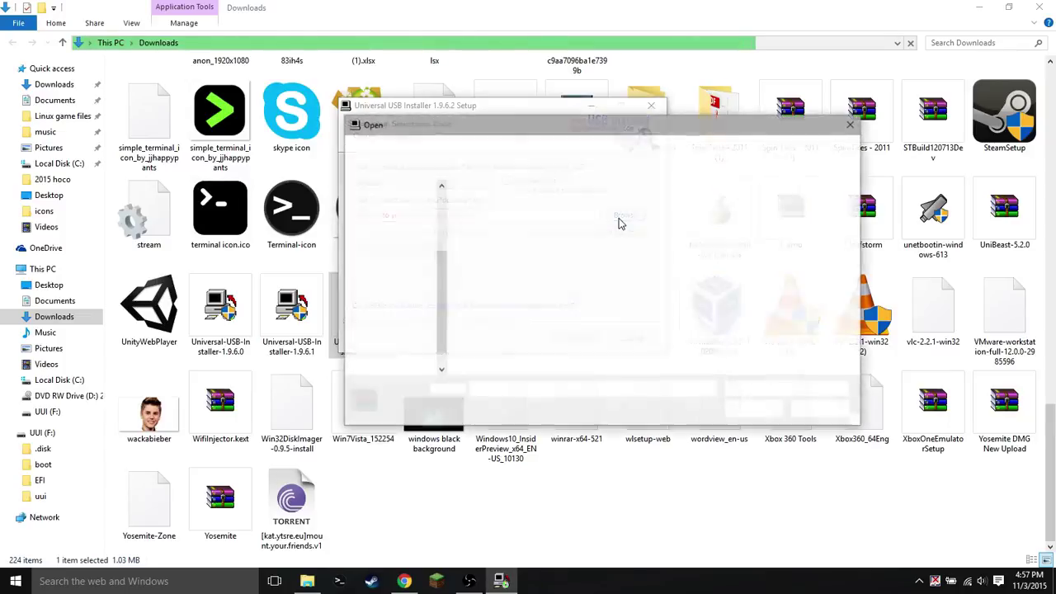
Pick ubuntu-14.04.2-desktop-amd64.iso from the Desktop as the ISO file
left_click_drag(438, 117, 437, 98)
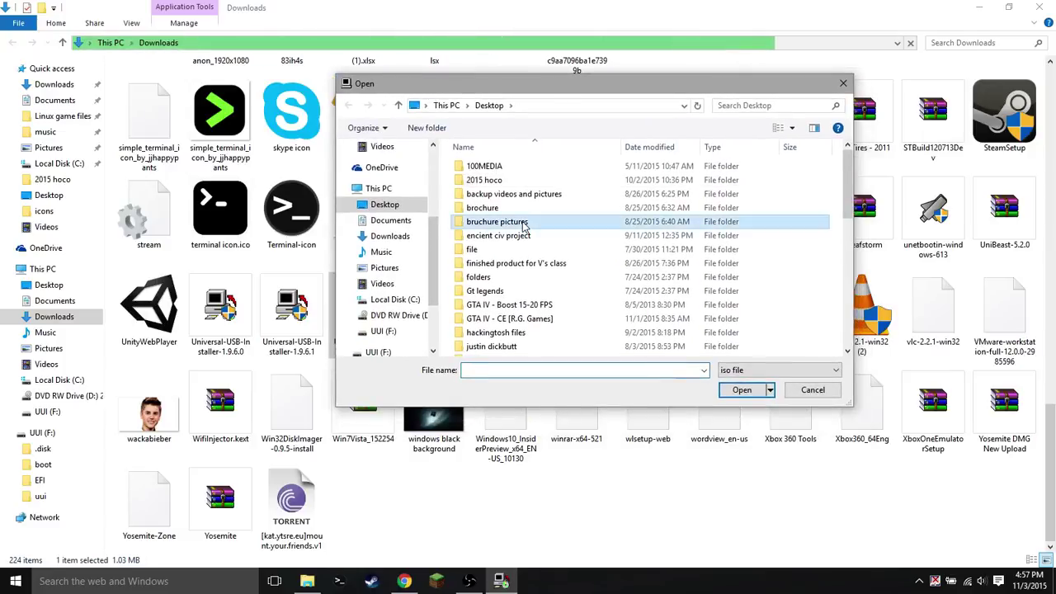
scroll(522, 225, "down", 5)
scroll(522, 225, "down", 4)
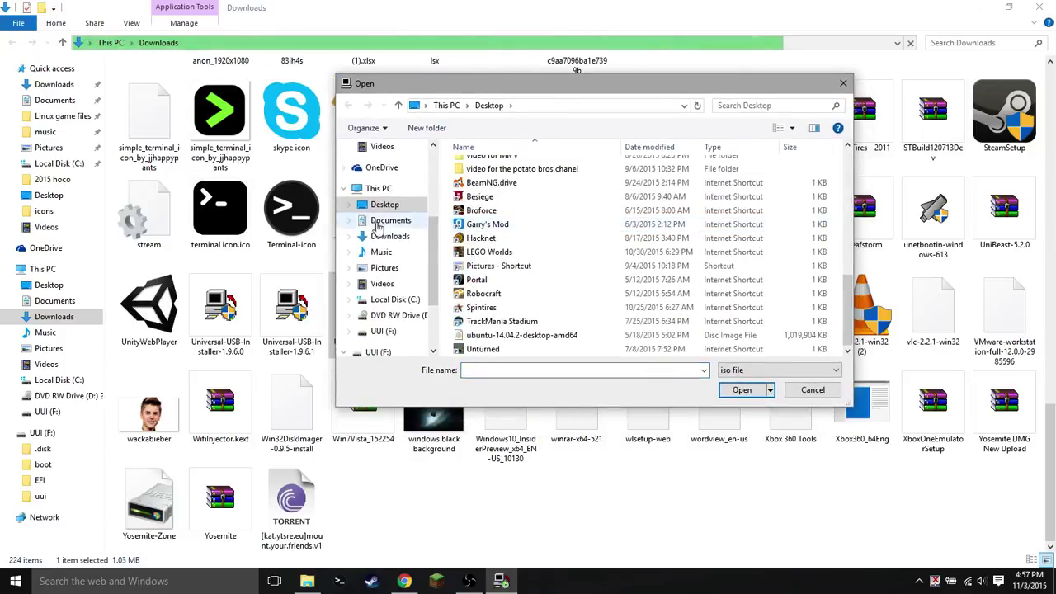
left_click(504, 335)
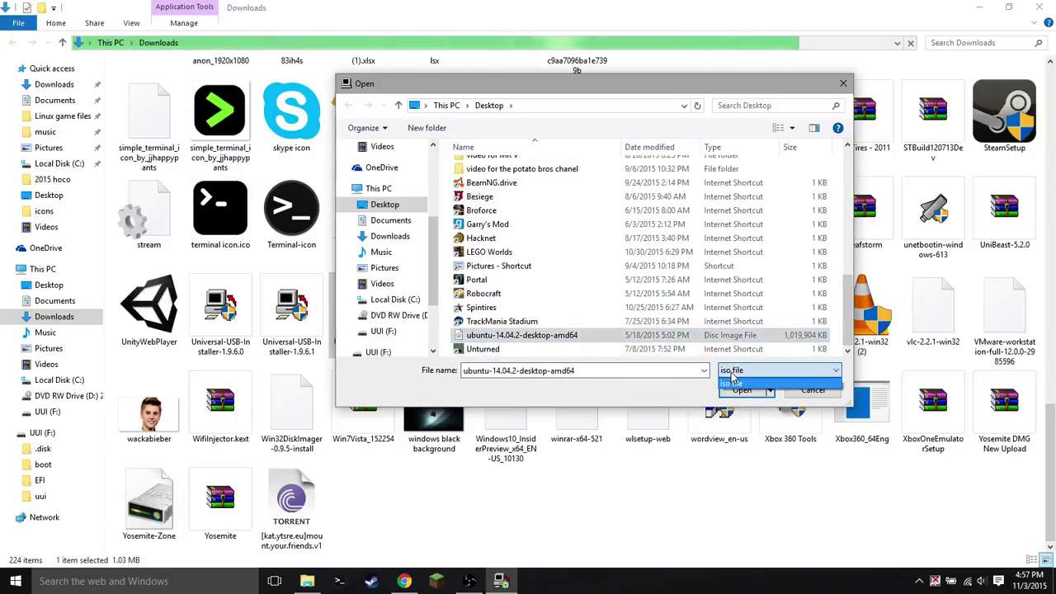
left_click(740, 391)
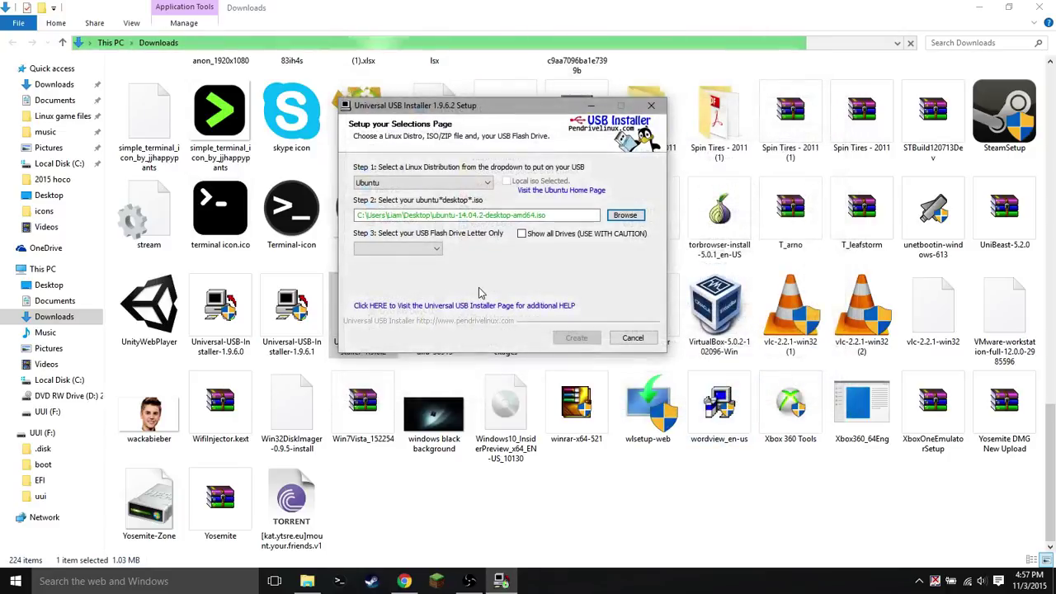
Set F:\ UUI 4GB as the Step 3 target drive and start the creation
left_click(407, 249)
left_click(407, 251)
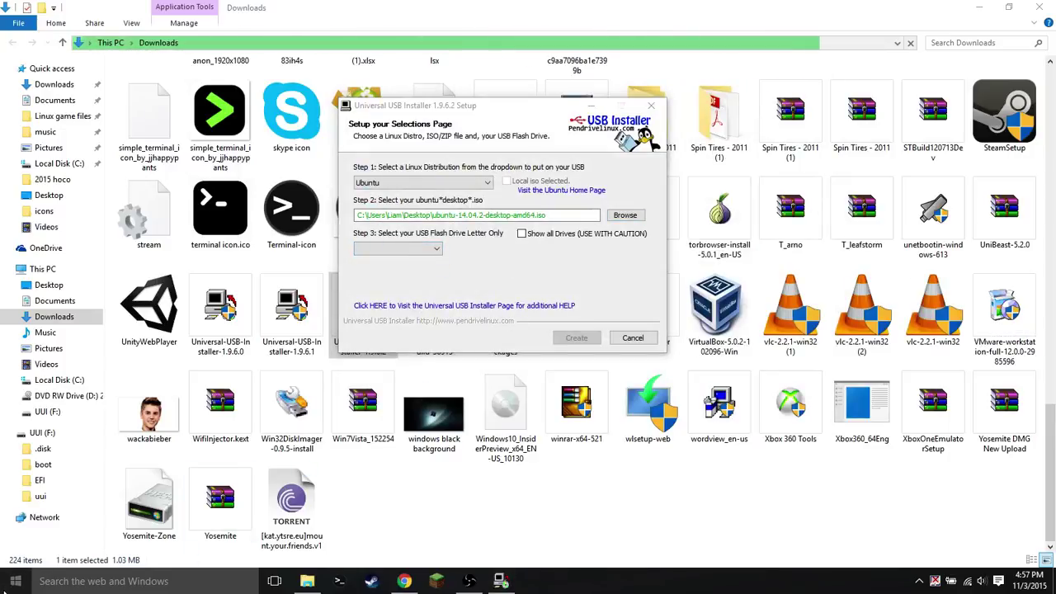
key("super")
left_click(403, 249)
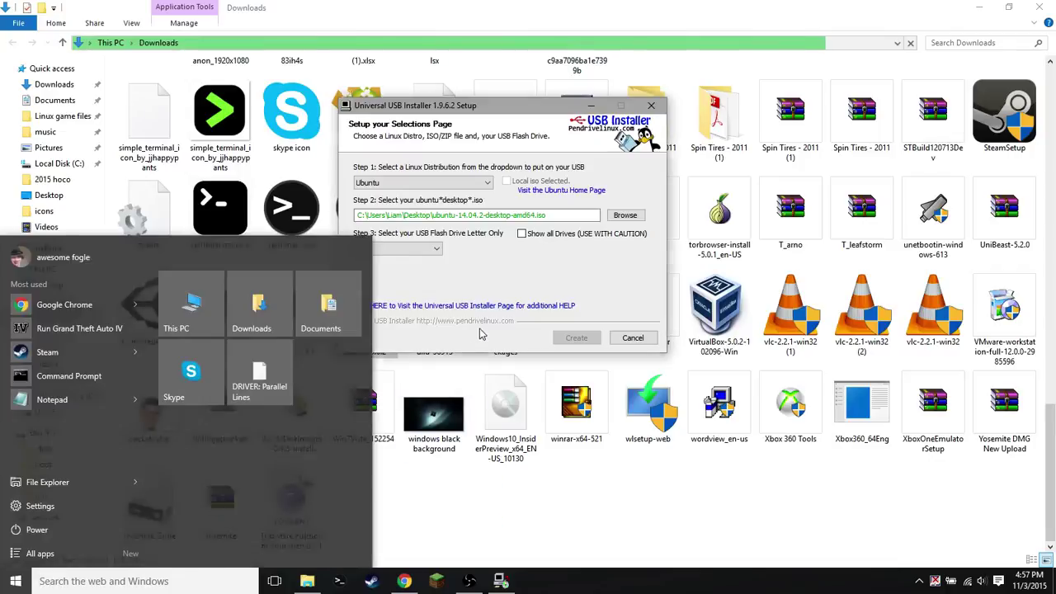
left_click(403, 250)
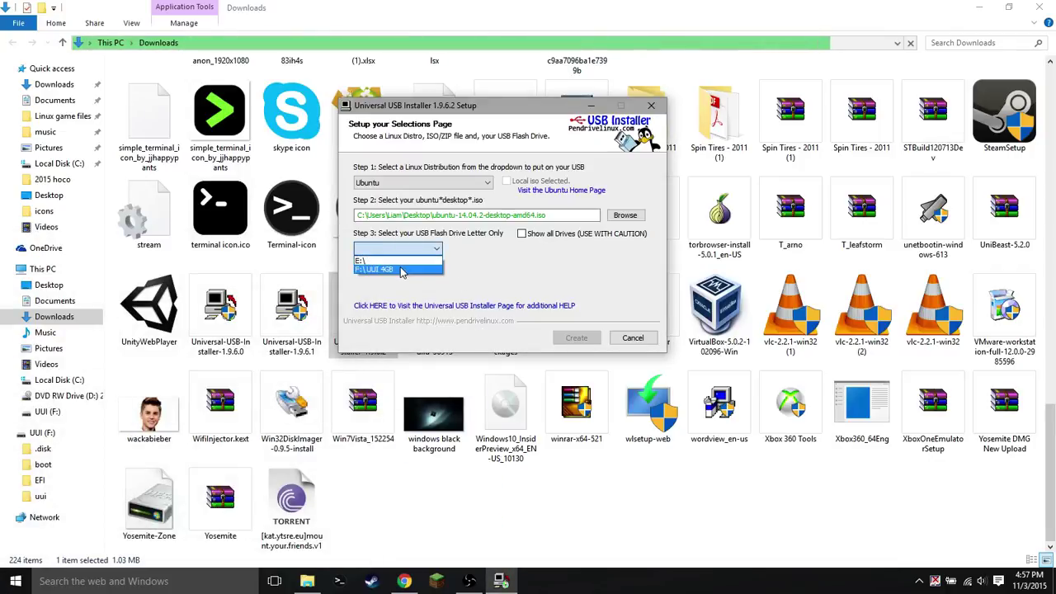
left_click(402, 271)
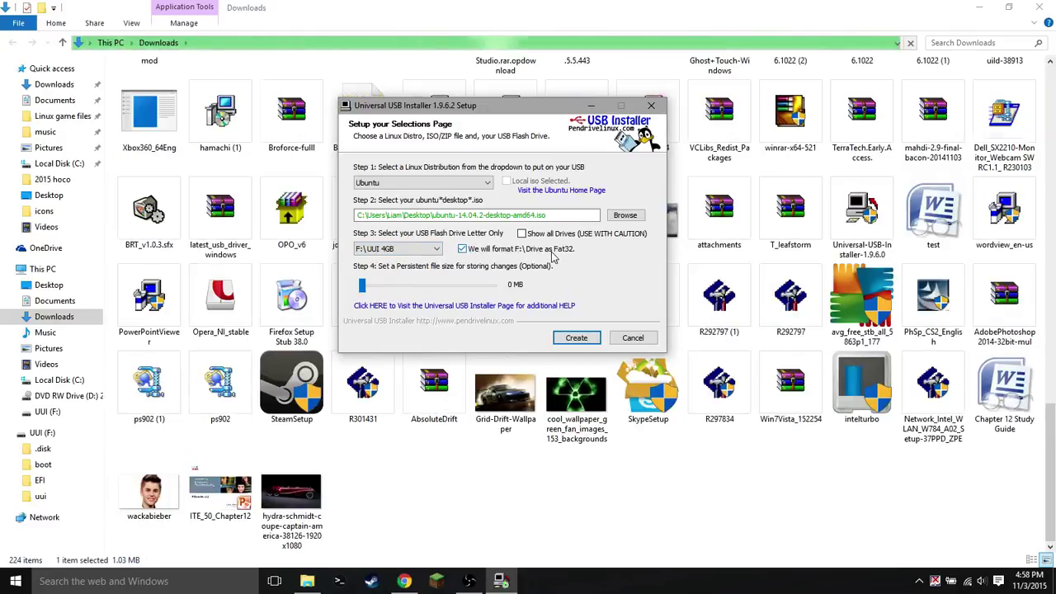
left_click(577, 338)
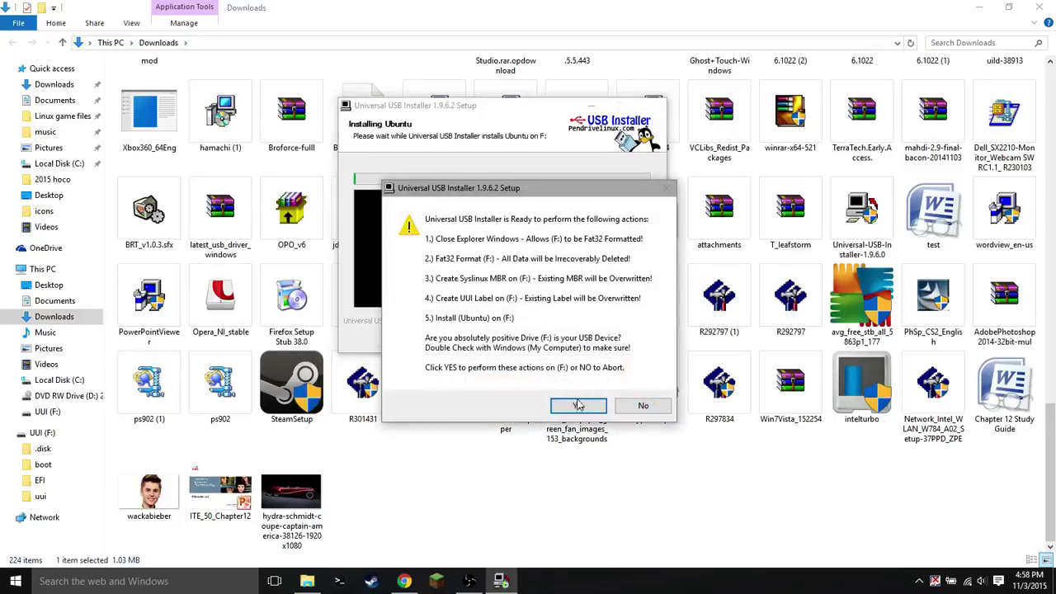
Confirm FAT32 formatting and Ubuntu install on F:, reposition the progress windows, and bring Chrome forward
left_click(578, 405)
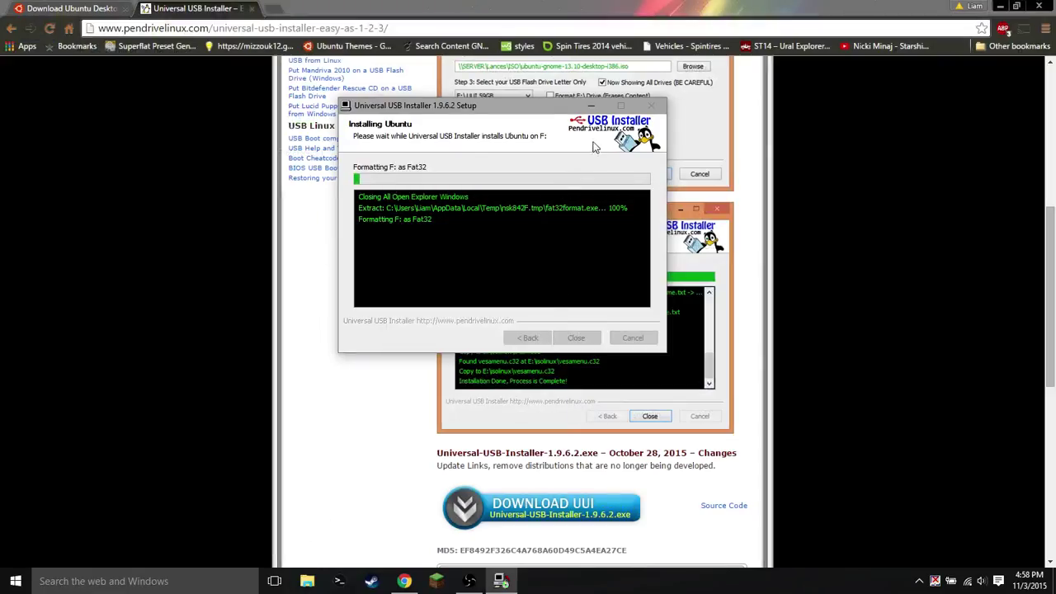
left_click_drag(522, 112, 527, 103)
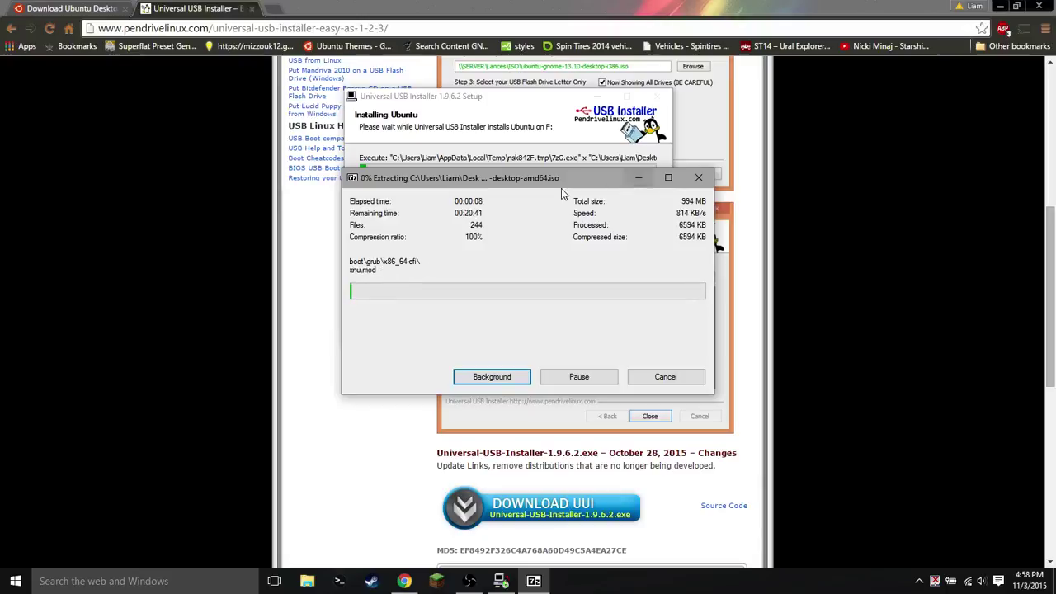
left_click_drag(561, 188, 552, 162)
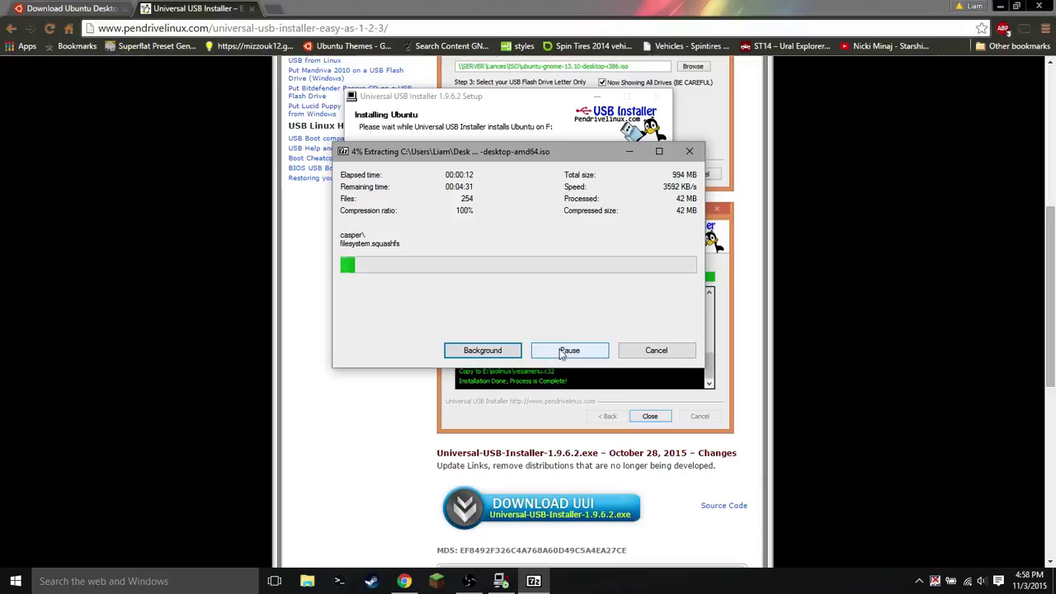
left_click(91, 415)
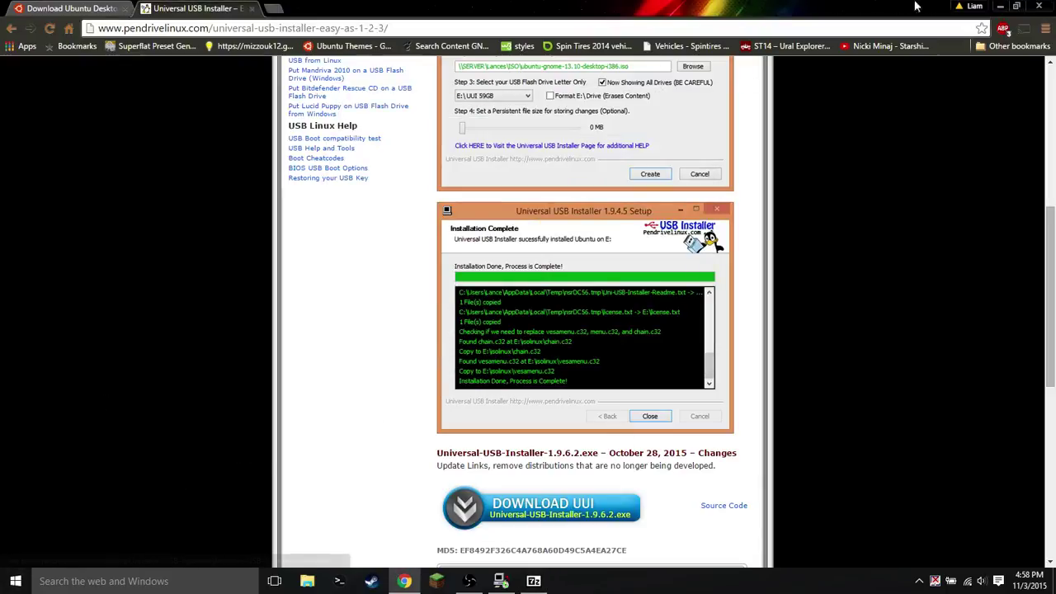
Minimize Chrome and place the 7-Zip extraction and installer log windows side by side
left_click(1000, 5)
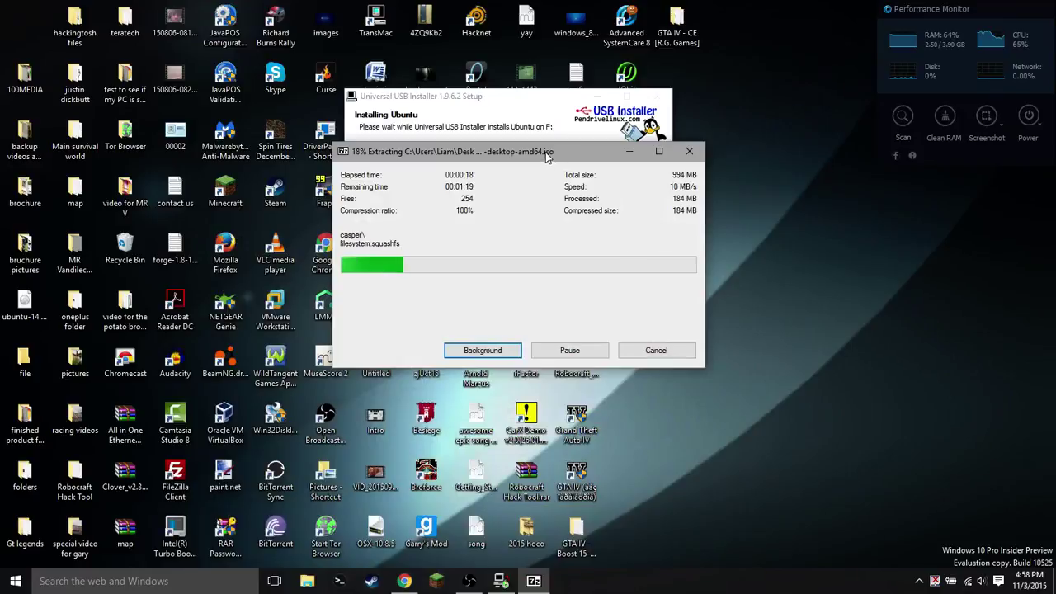
left_click_drag(546, 157, 888, 104)
left_click_drag(559, 103, 542, 102)
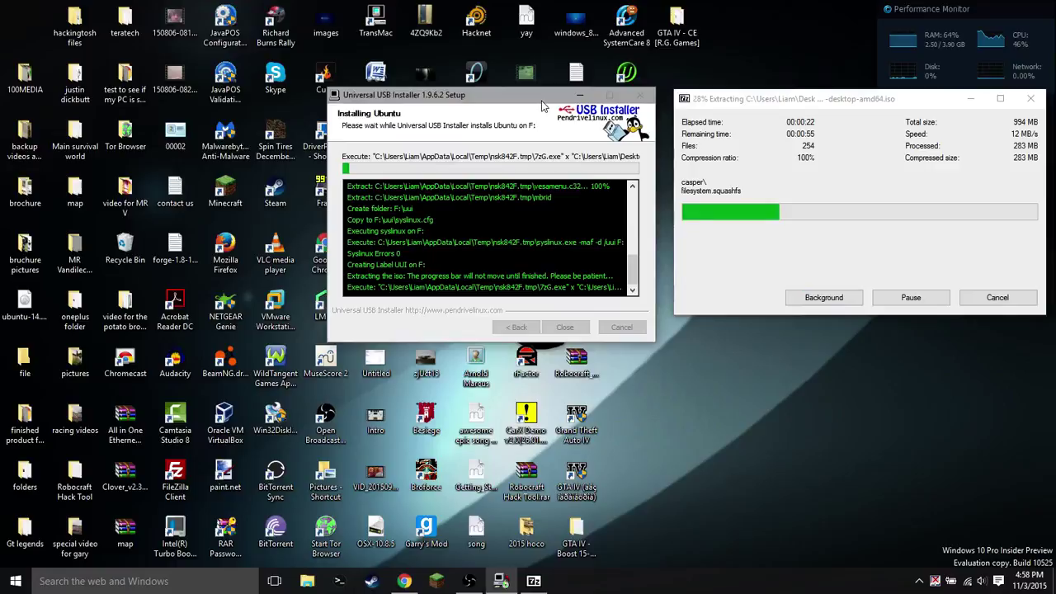
left_click_drag(739, 103, 728, 101)
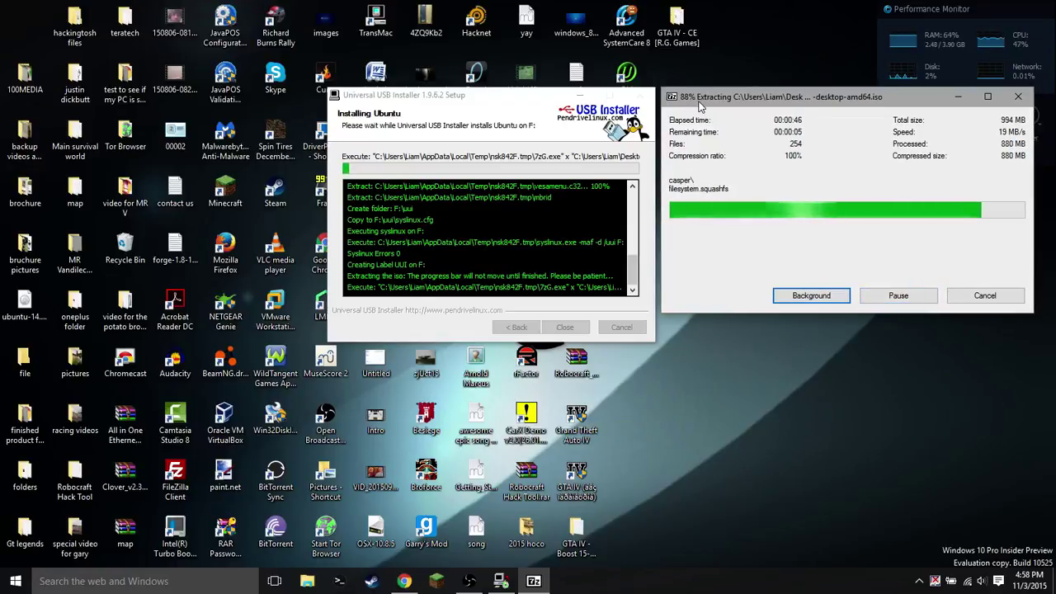
left_click_drag(700, 105, 695, 101)
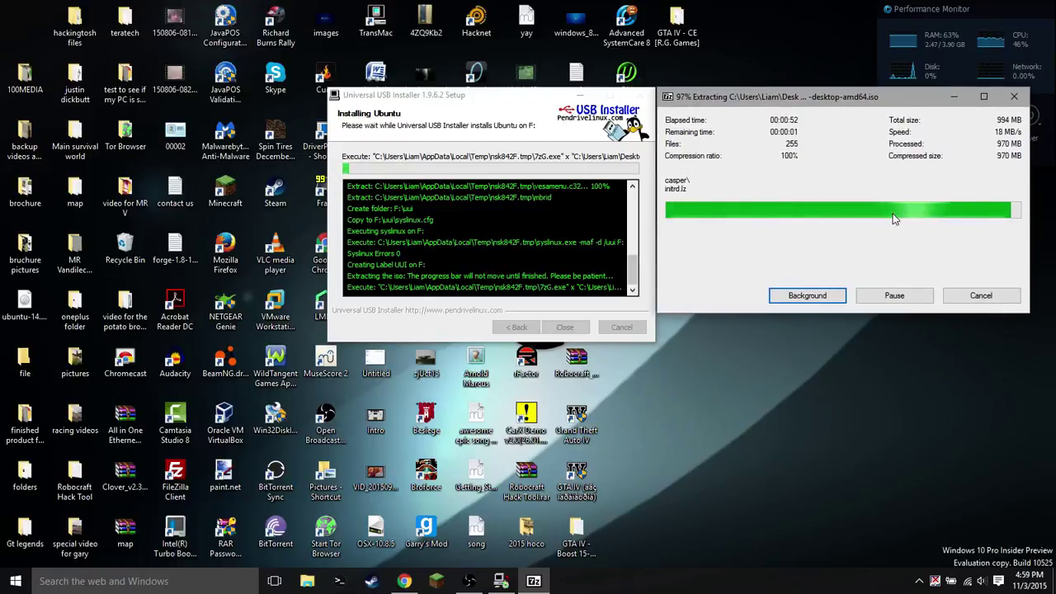